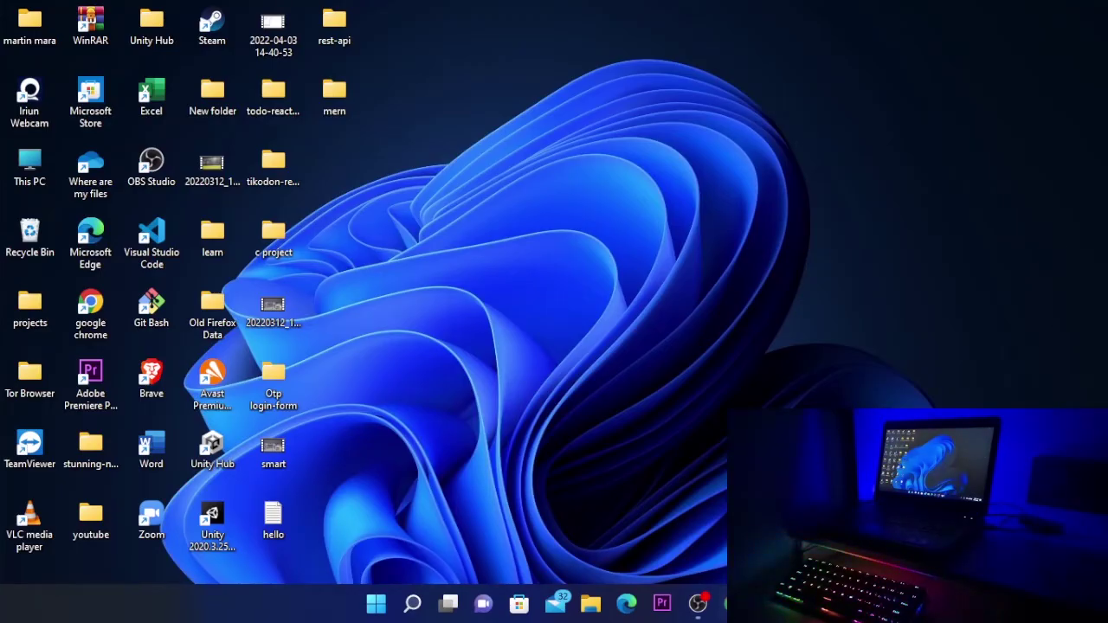
# - Switch to Chrome and look through the Hot Sale and Windows OS offers on the KeysFan Software Big Sale page
pyautogui.click(725, 603)
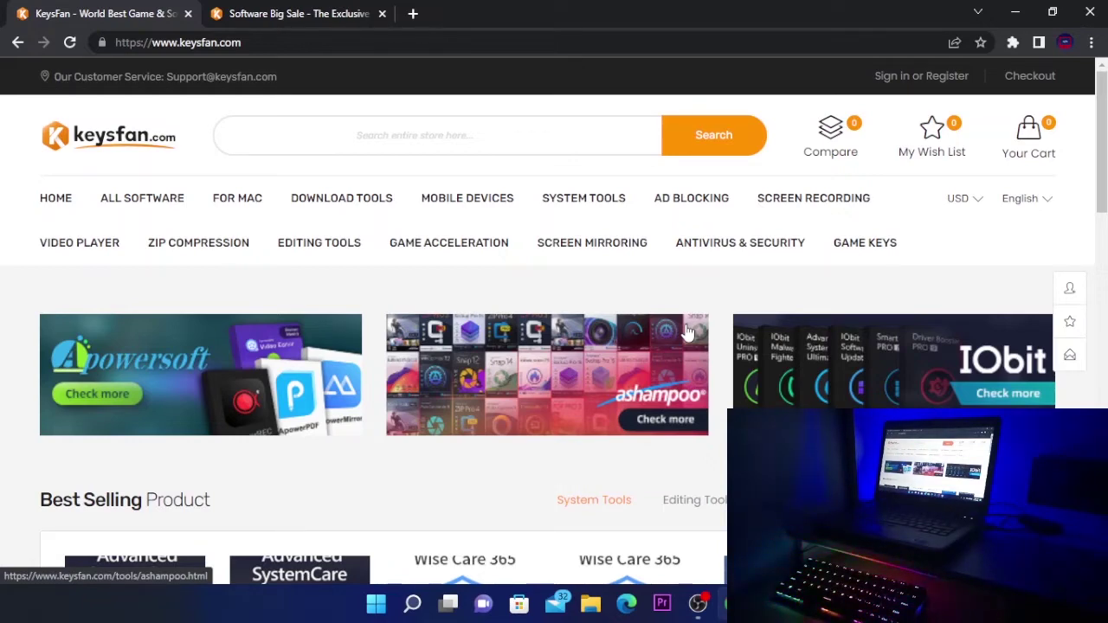
pyautogui.click(329, 13)
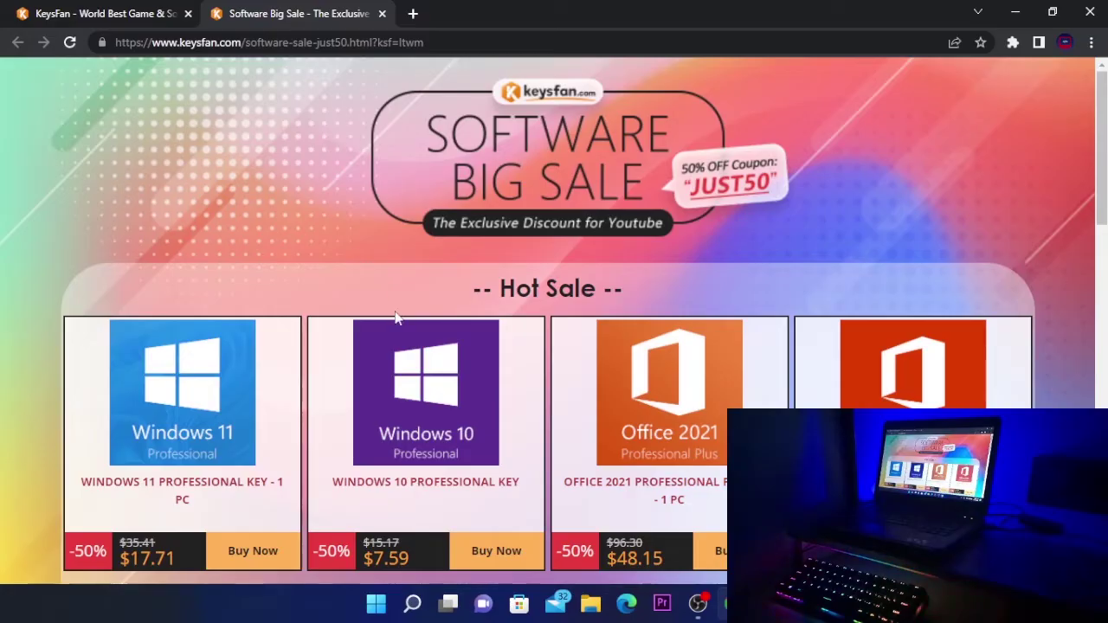
pyautogui.scroll(-3, 485, 313)
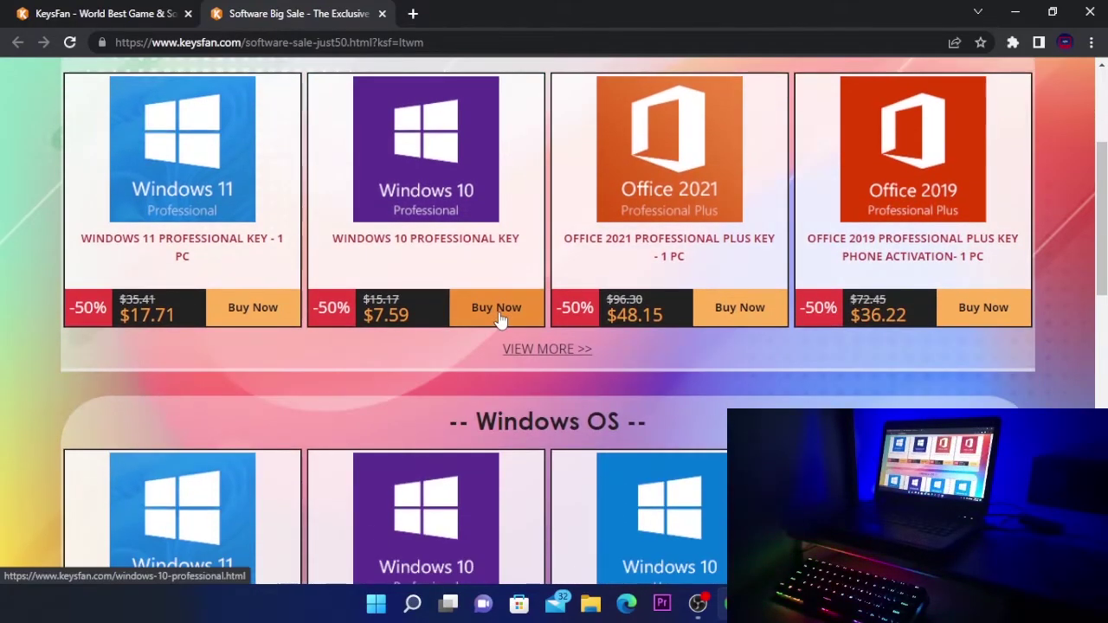
pyautogui.scroll(3, 500, 319)
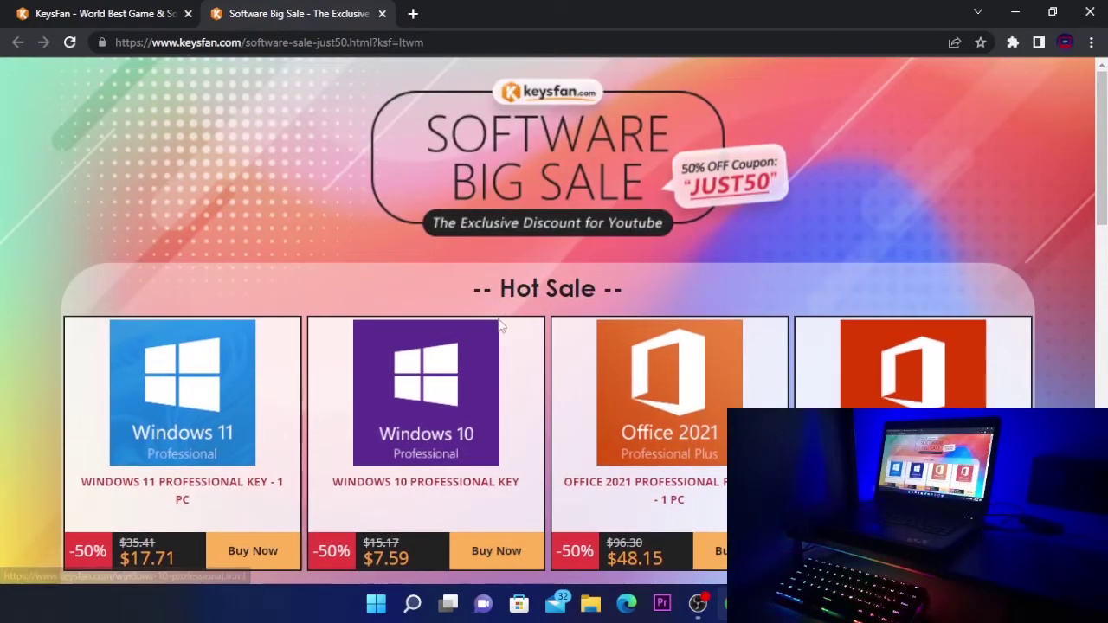
pyautogui.scroll(-3, 493, 338)
pyautogui.scroll(3, 490, 343)
pyautogui.scroll(-1, 460, 344)
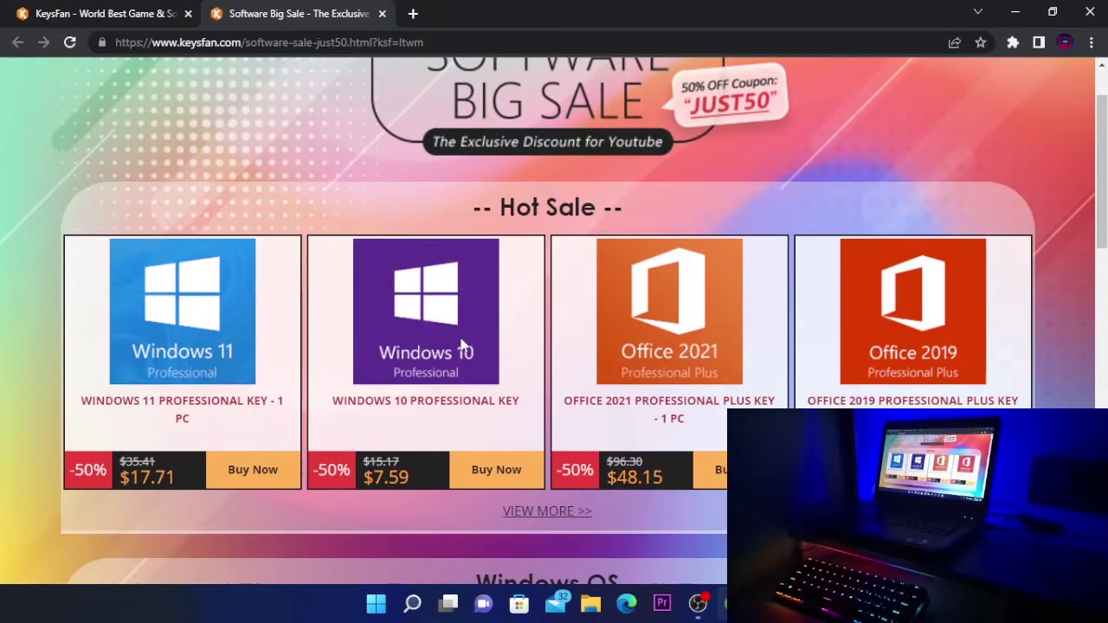
pyautogui.scroll(-3, 462, 344)
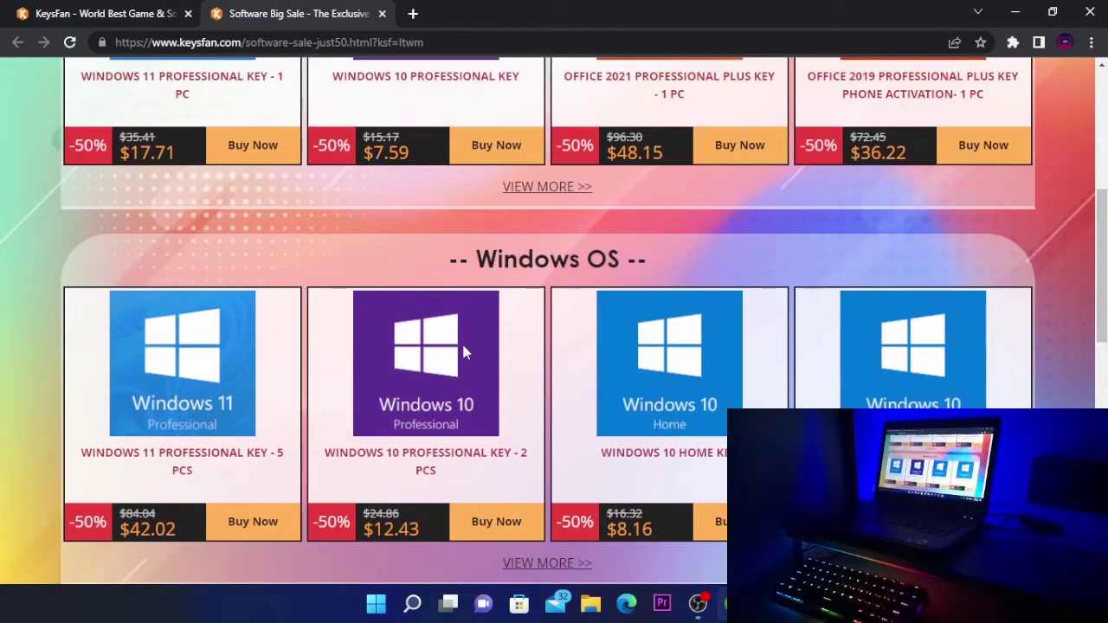
pyautogui.scroll(-3, 461, 343)
pyautogui.scroll(5, 463, 343)
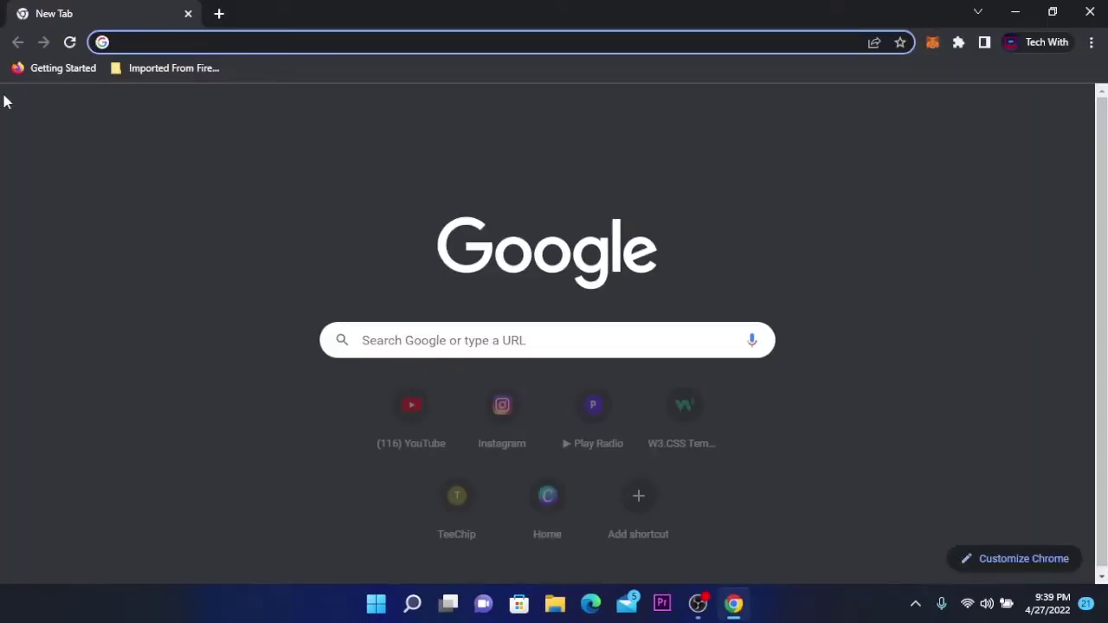
# - Search Google for "iriun webcam" and open the official iriun.com website
pyautogui.write('iriun')
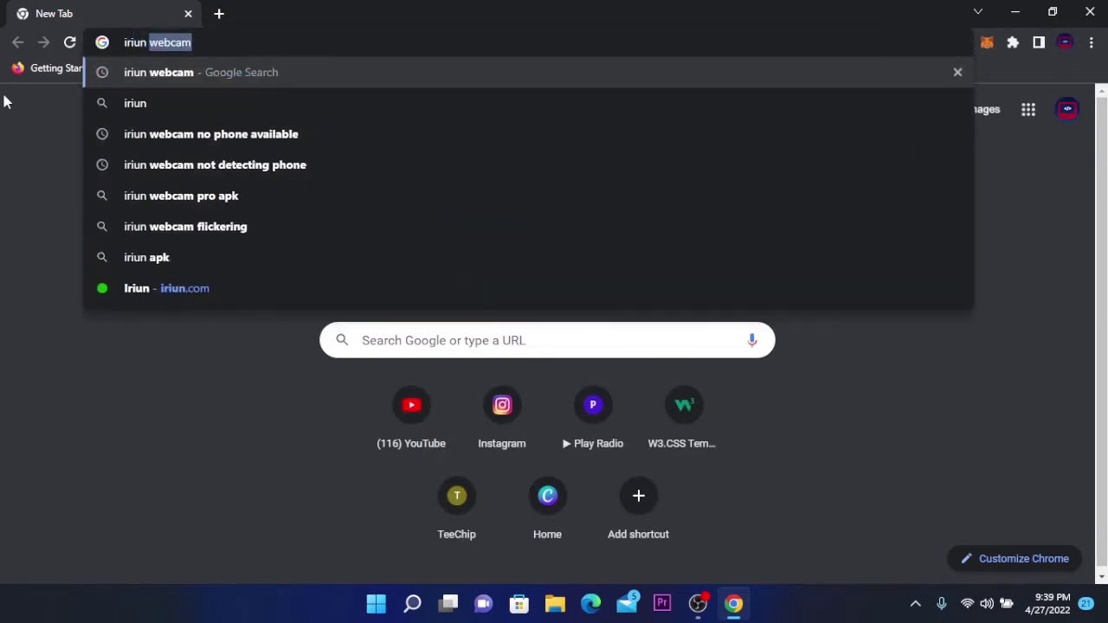
pyautogui.press('Return')
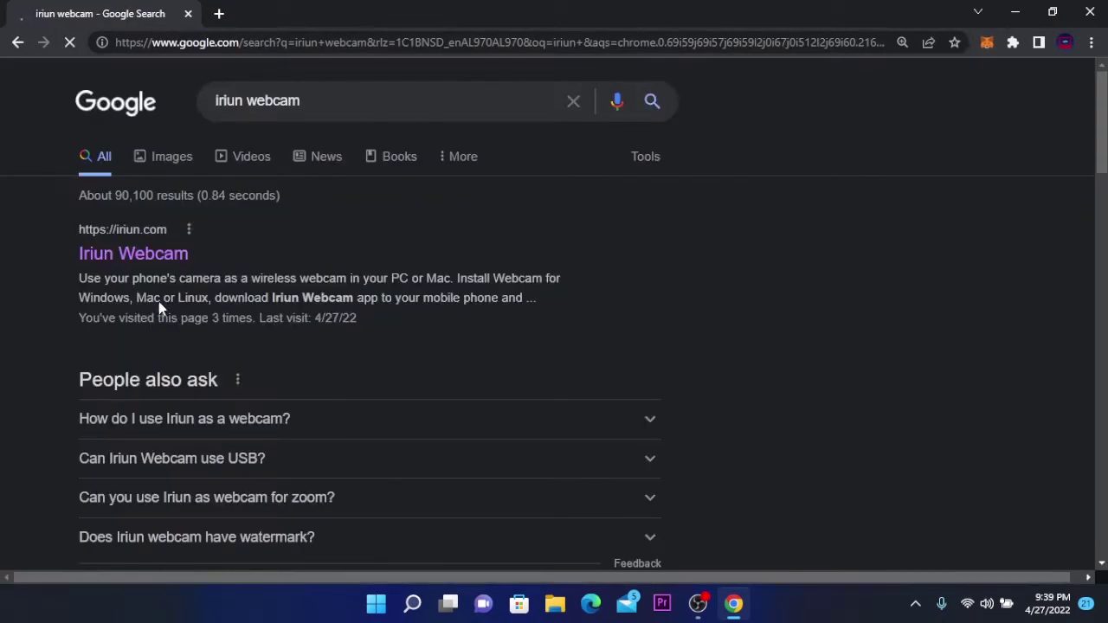
pyautogui.click(145, 257)
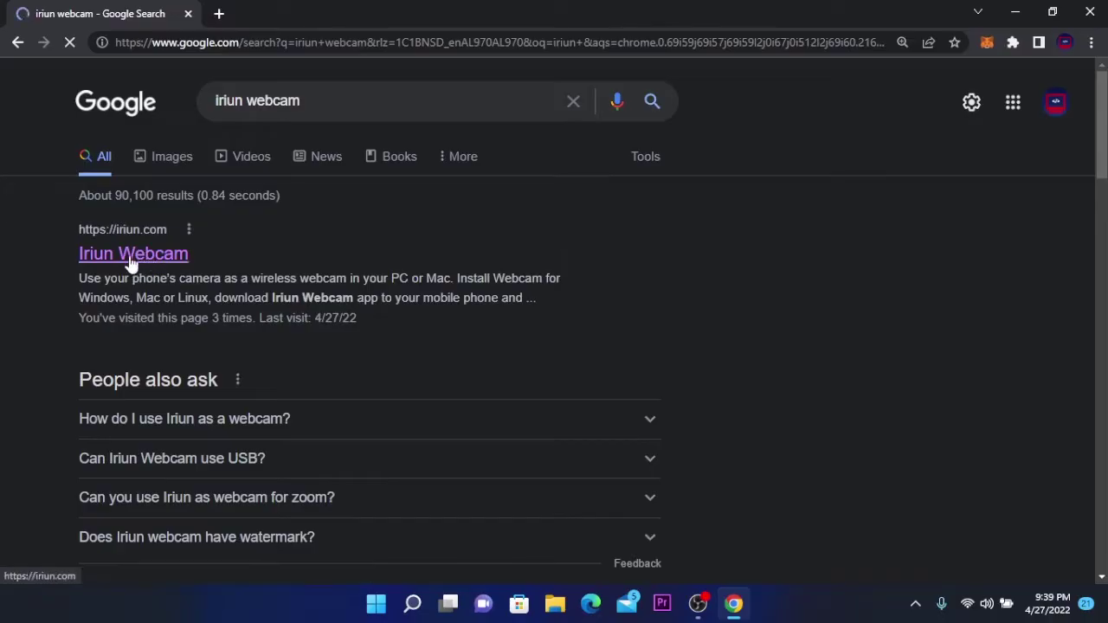
pyautogui.click(124, 251)
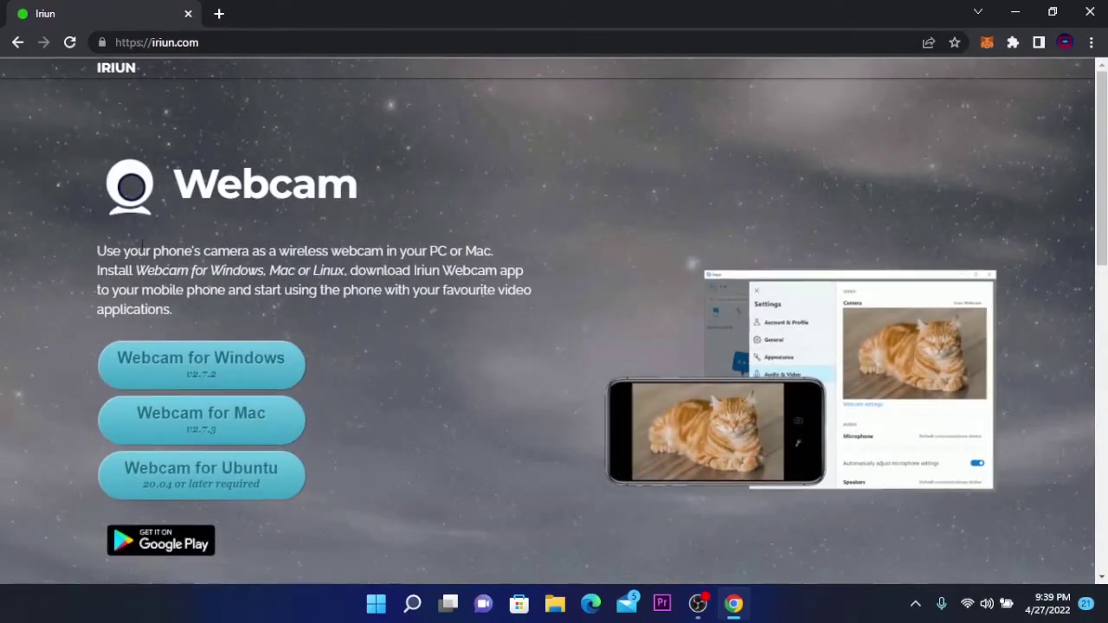
# - Review the download options on the Iriun page and download Webcam for Windows v2.7.2
pyautogui.scroll(-5, 594, 325)
pyautogui.scroll(5, 595, 324)
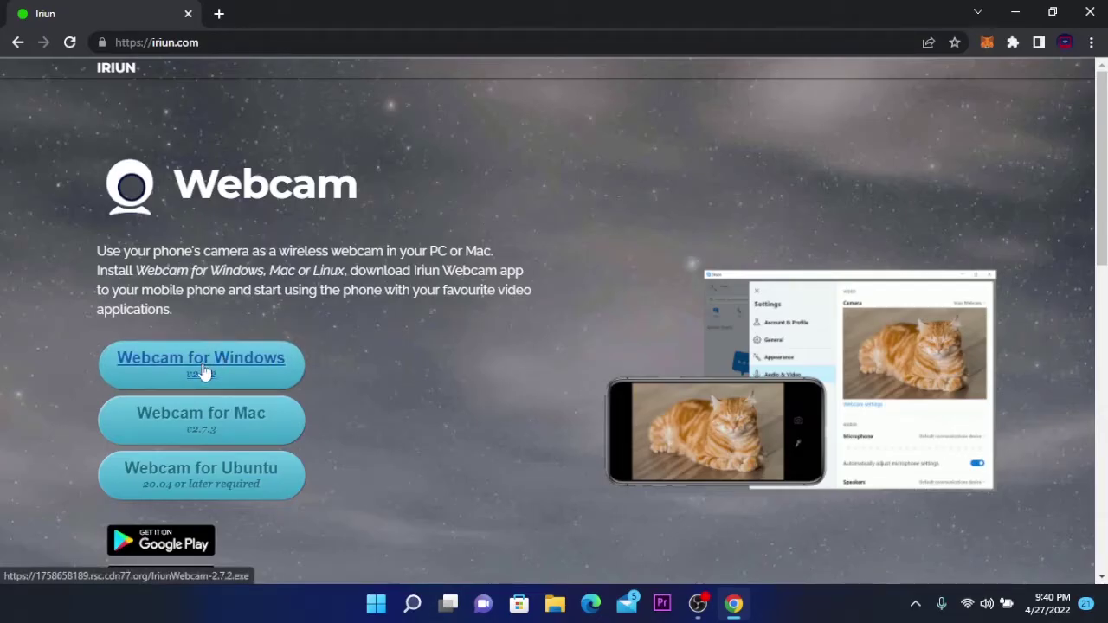
pyautogui.scroll(-2, 277, 353)
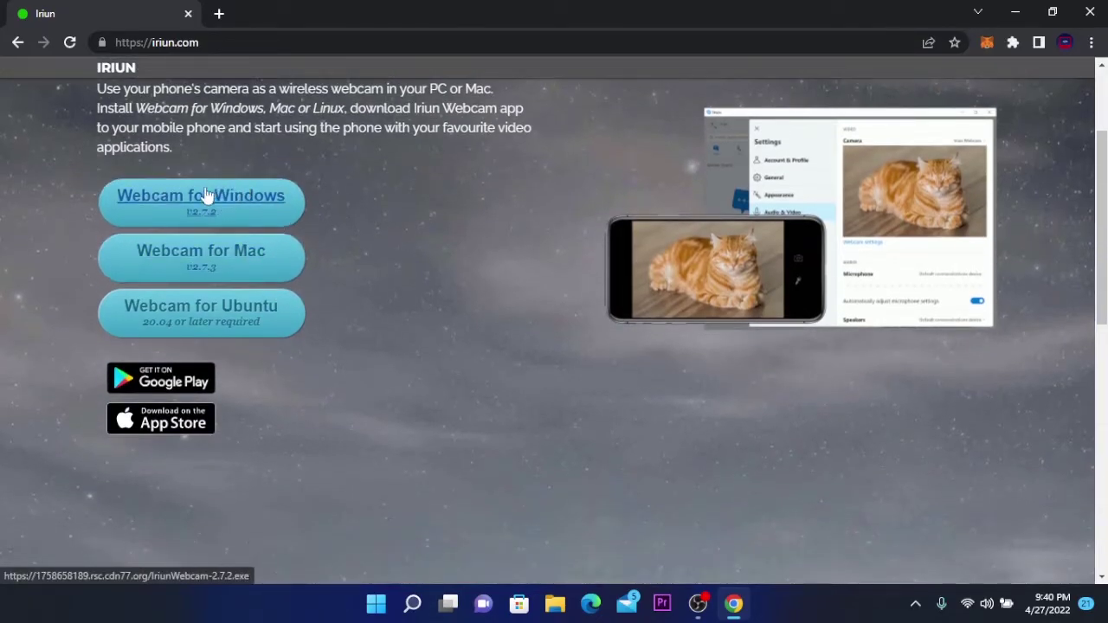
pyautogui.scroll(1, 295, 277)
pyautogui.scroll(1, 294, 277)
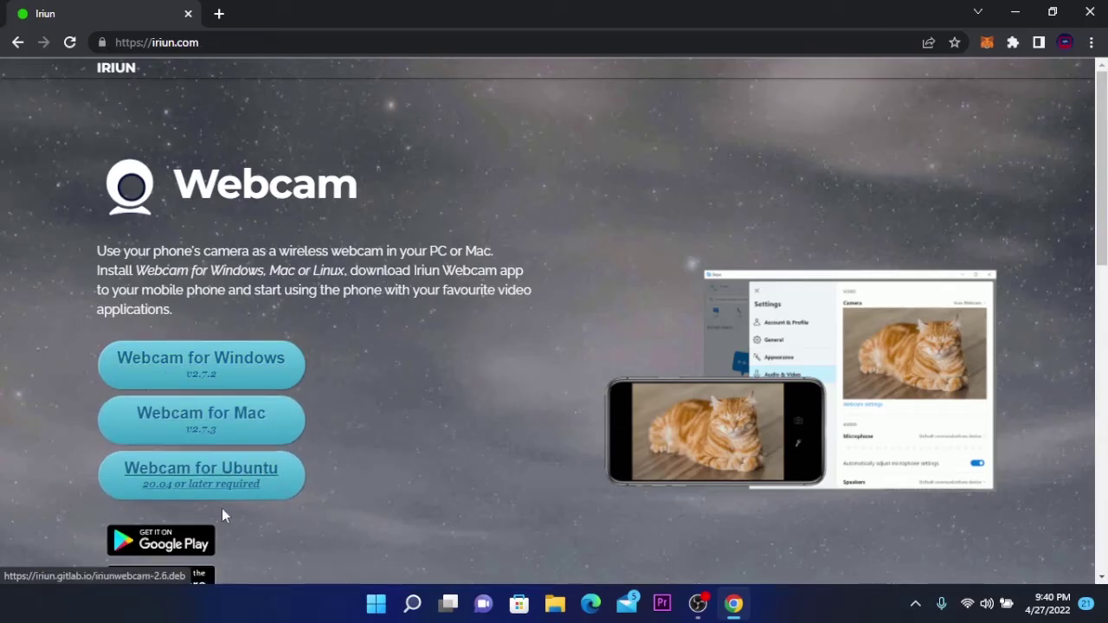
pyautogui.click(232, 364)
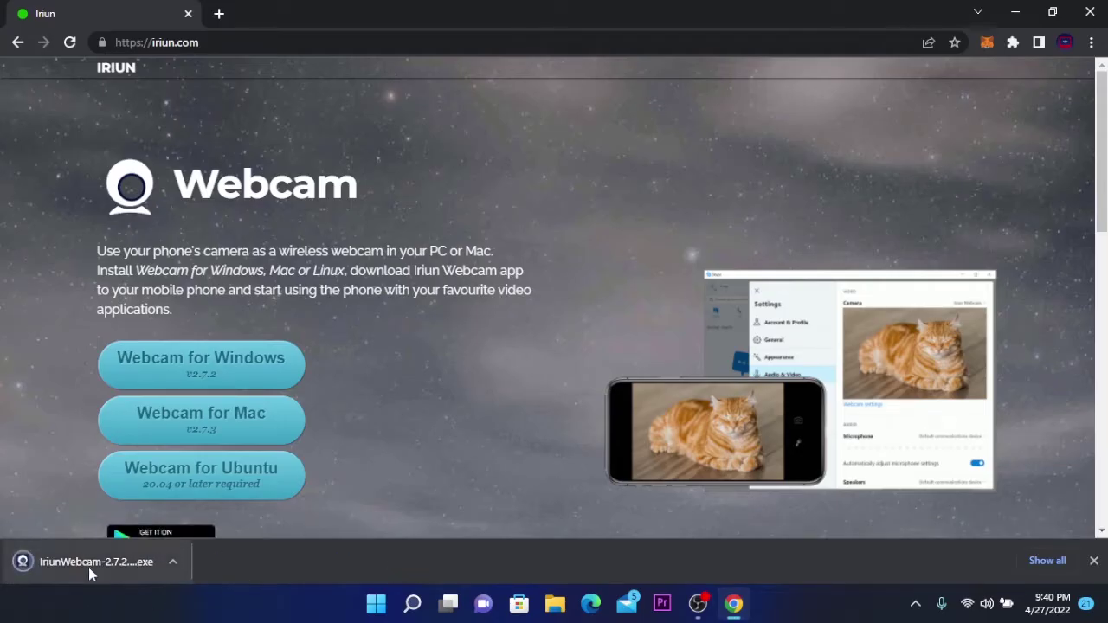
# - Run the downloaded Iriun Webcam installer, accept the license agreement, and install with one camera into the default folder
pyautogui.click(88, 567)
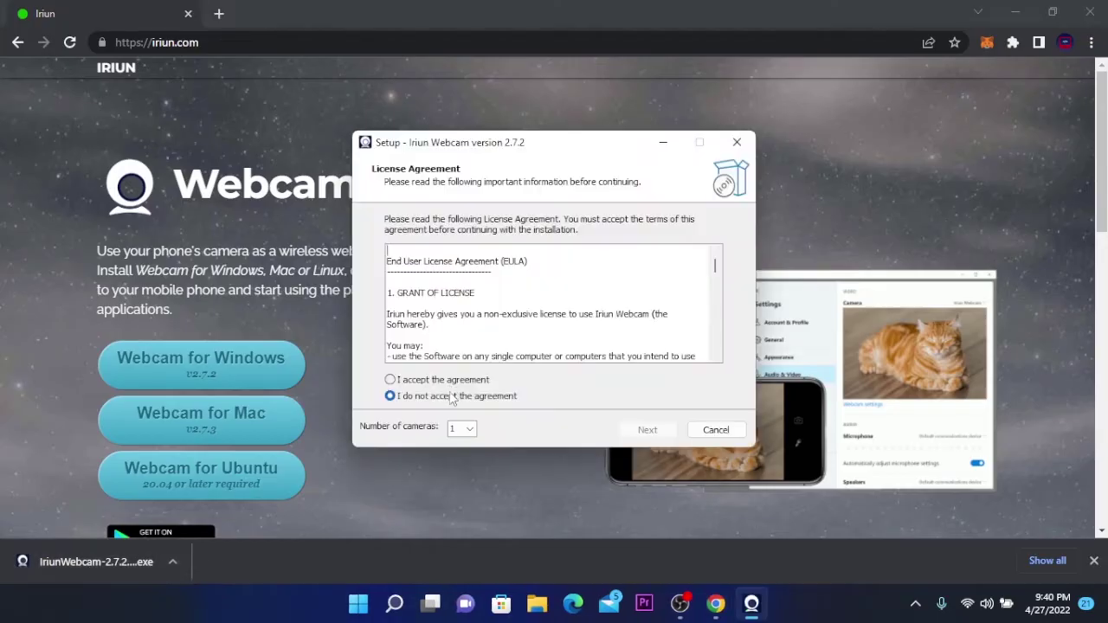
pyautogui.click(390, 381)
pyautogui.click(663, 435)
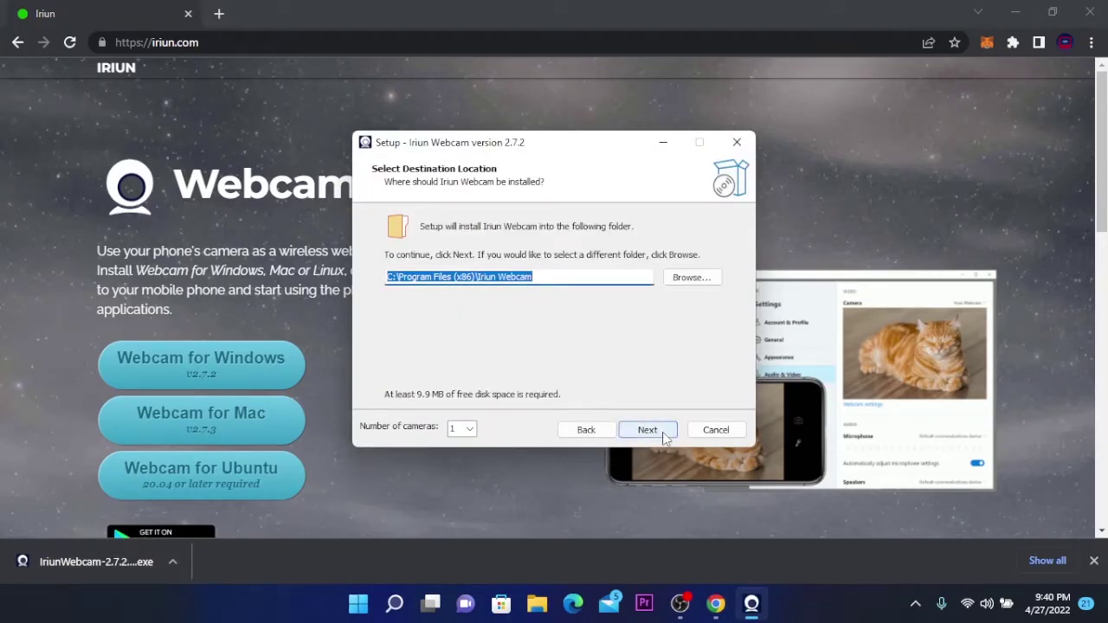
pyautogui.click(663, 435)
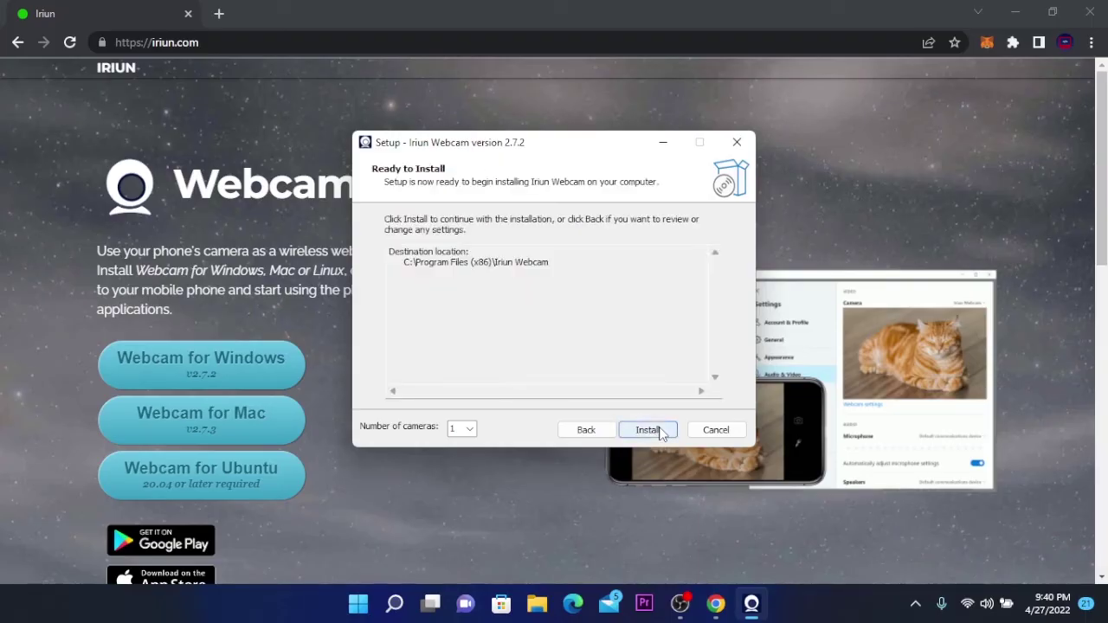
pyautogui.click(659, 430)
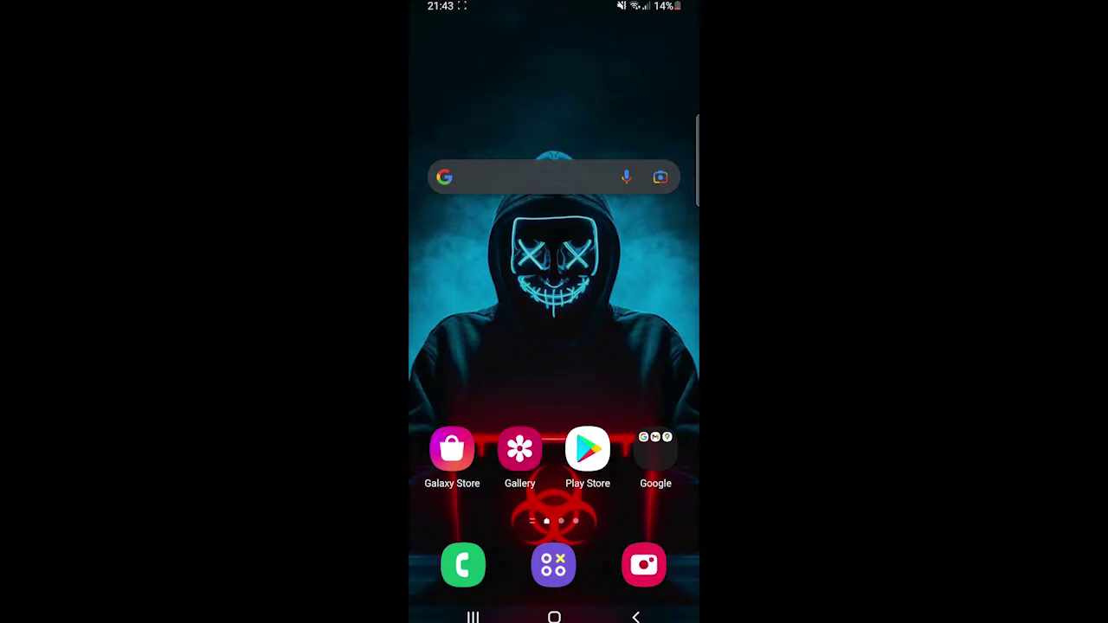
# - On the phone, find Iriun 4K Webcam for PC and Mac in the Play Store and open the app
pyautogui.moveTo(554, 485); pyautogui.dragTo(554, 216)
pyautogui.moveTo(485, 311); pyautogui.dragTo(658, 311)
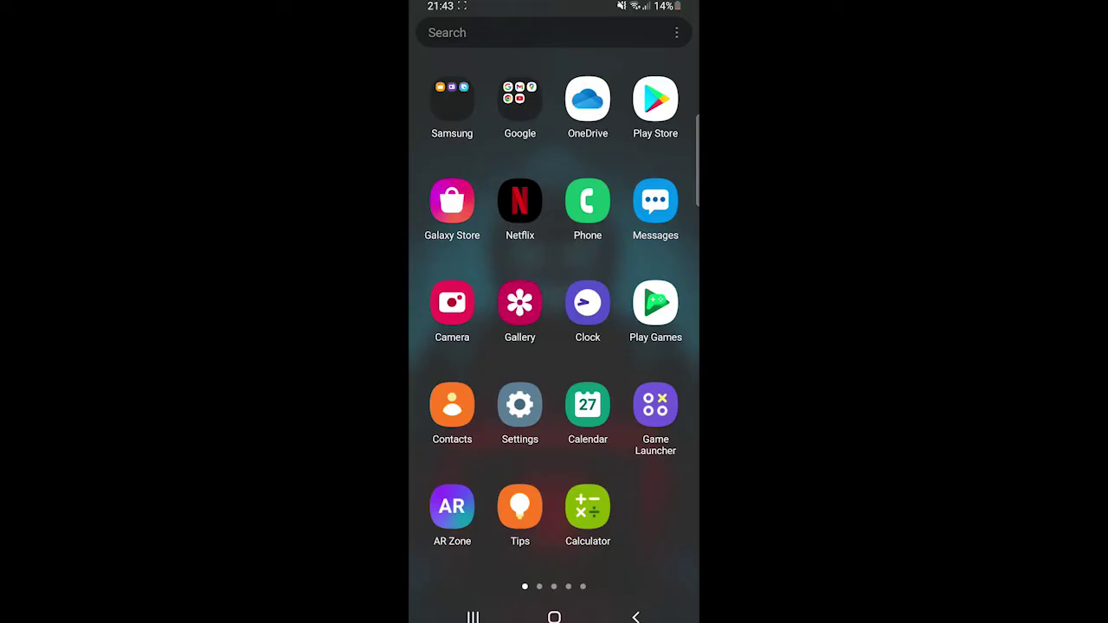
pyautogui.click(655, 99)
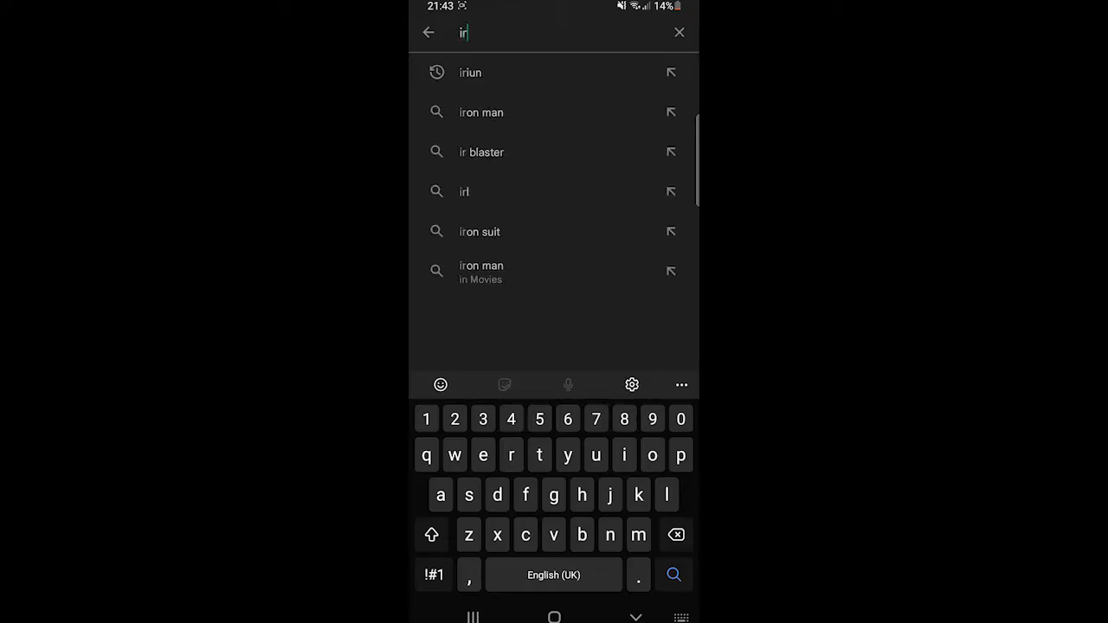
pyautogui.write('n ww')
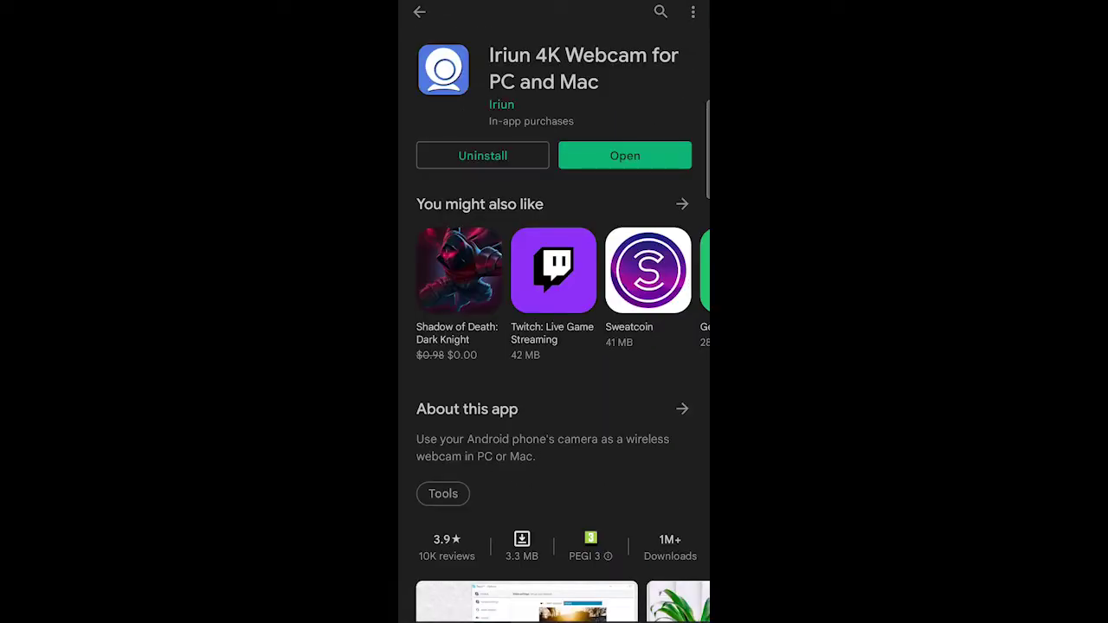
pyautogui.click(625, 155)
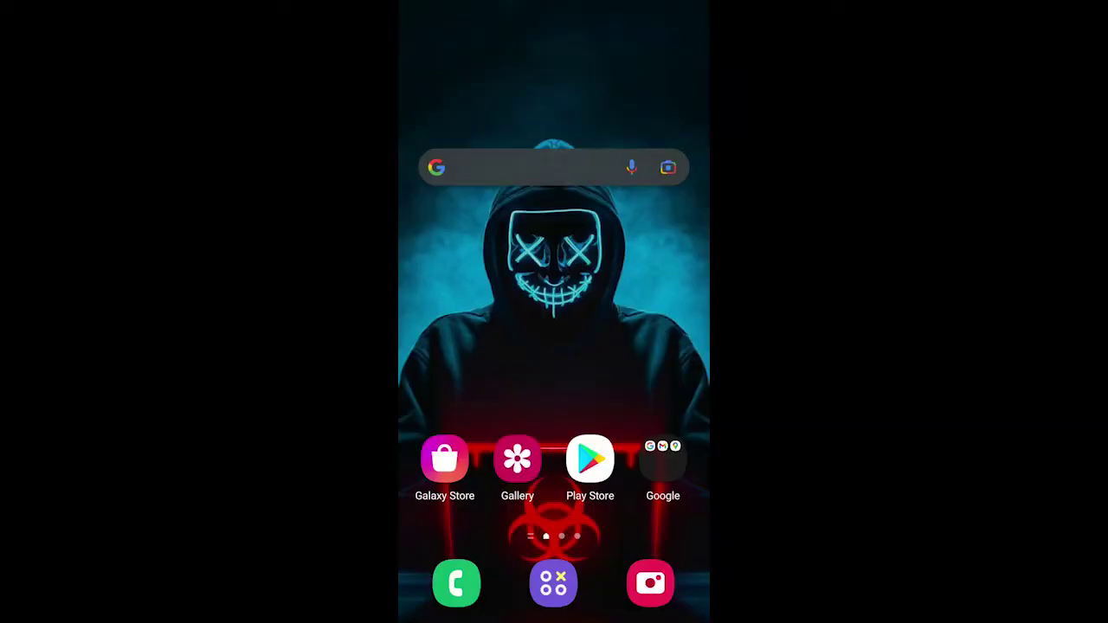
# - Open the phone's Settings and go to the software information under About phone
pyautogui.moveTo(554, 389); pyautogui.dragTo(554, 130)
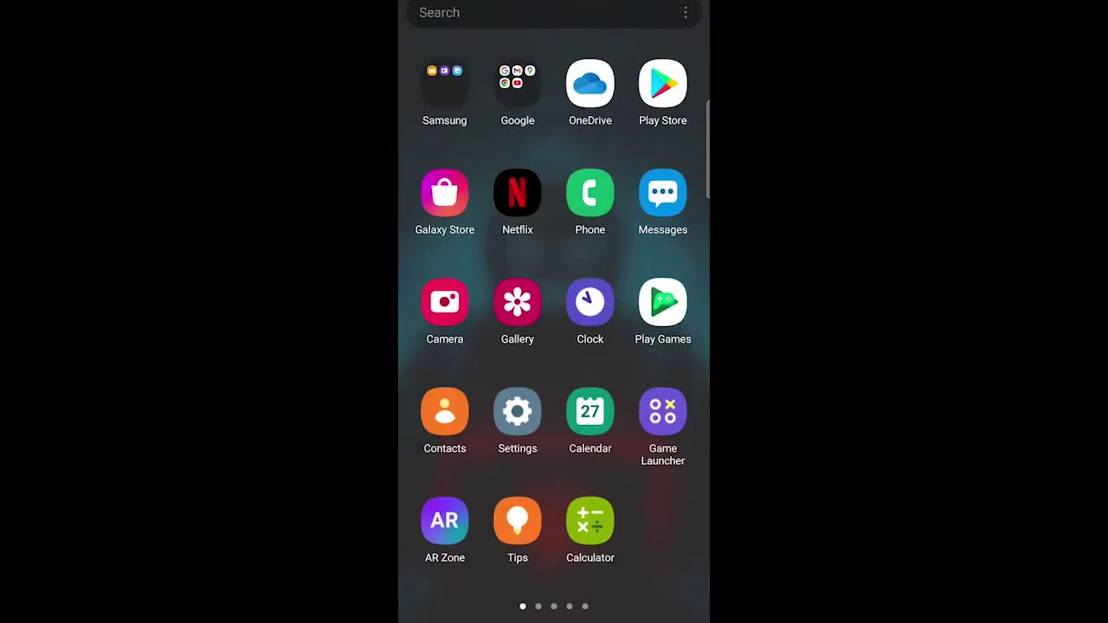
pyautogui.moveTo(658, 346)
pyautogui.mouseDown()
pyautogui.moveTo(450, 346)
pyautogui.moveTo(658, 347)
pyautogui.mouseUp()
pyautogui.click(517, 410)
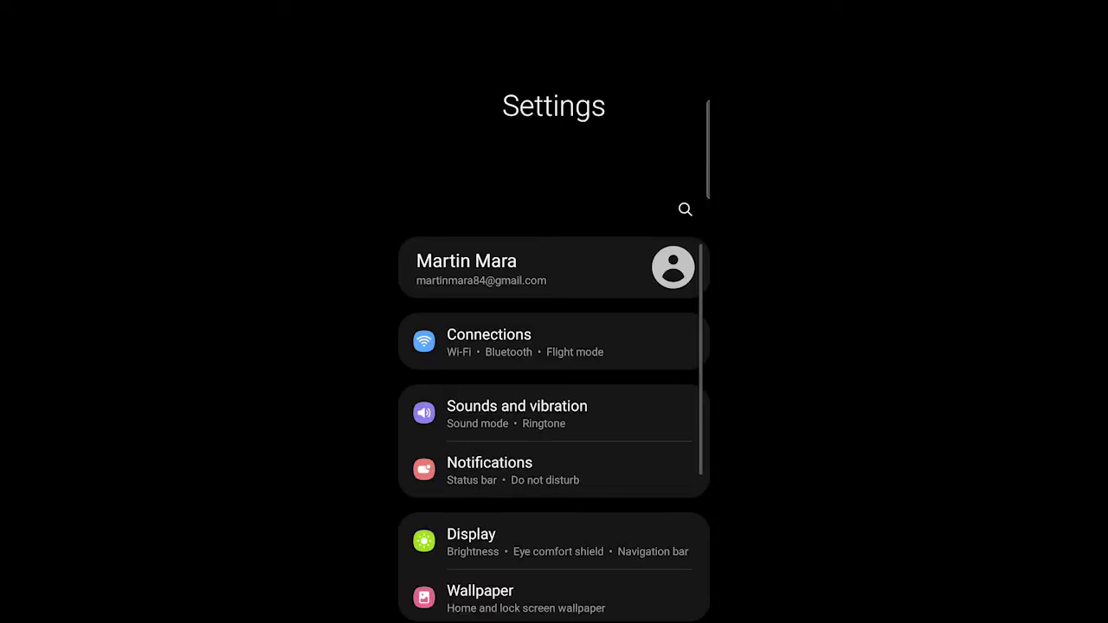
pyautogui.scroll(-10, 553, 390)
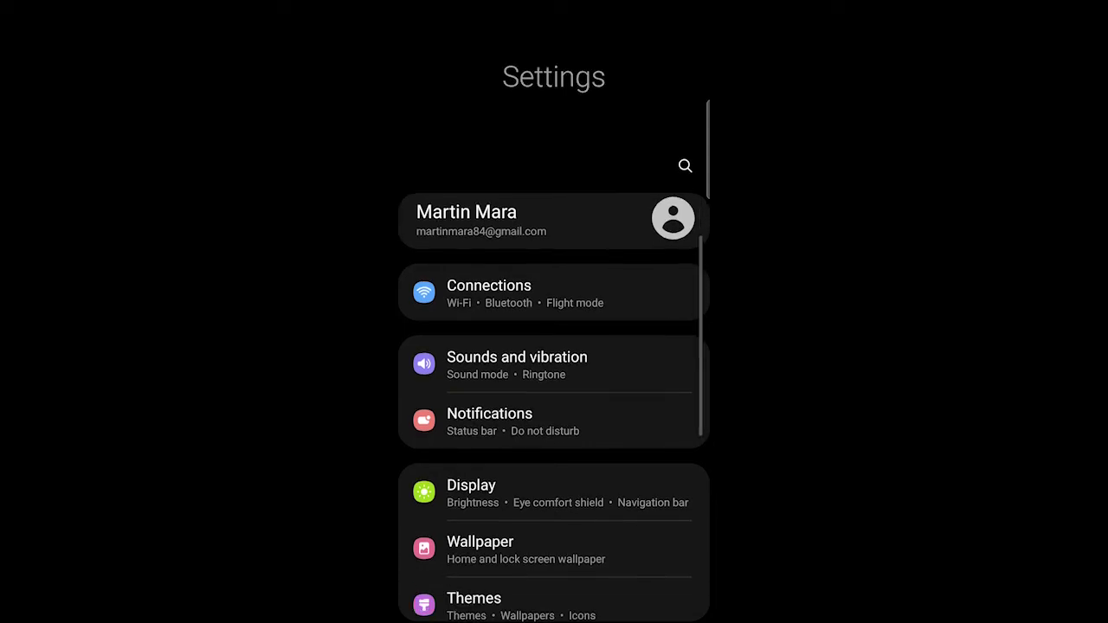
pyautogui.scroll(-10, 554, 346)
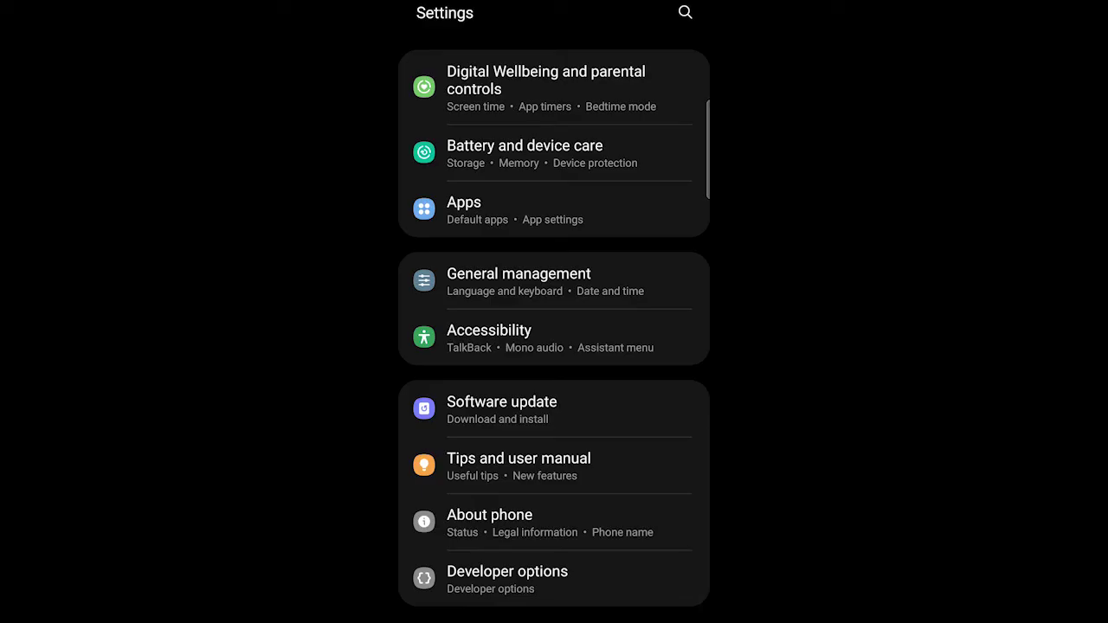
pyautogui.click(489, 521)
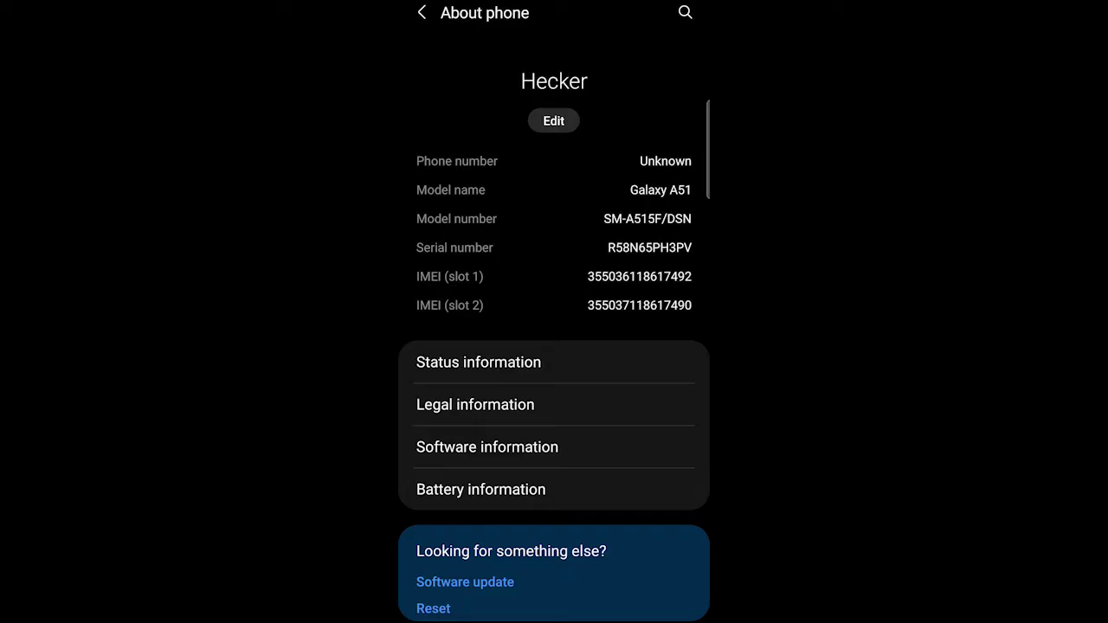
pyautogui.click(487, 447)
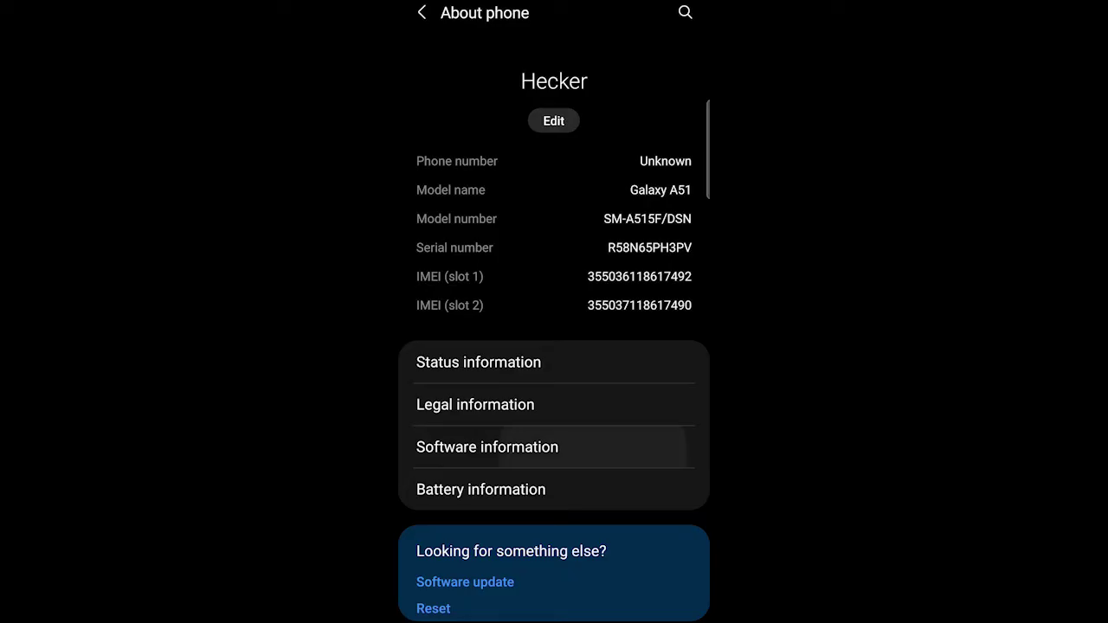
# - Select the build number repeatedly to enable developer mode, and return to the About phone page
pyautogui.scroll(-3, 554, 347)
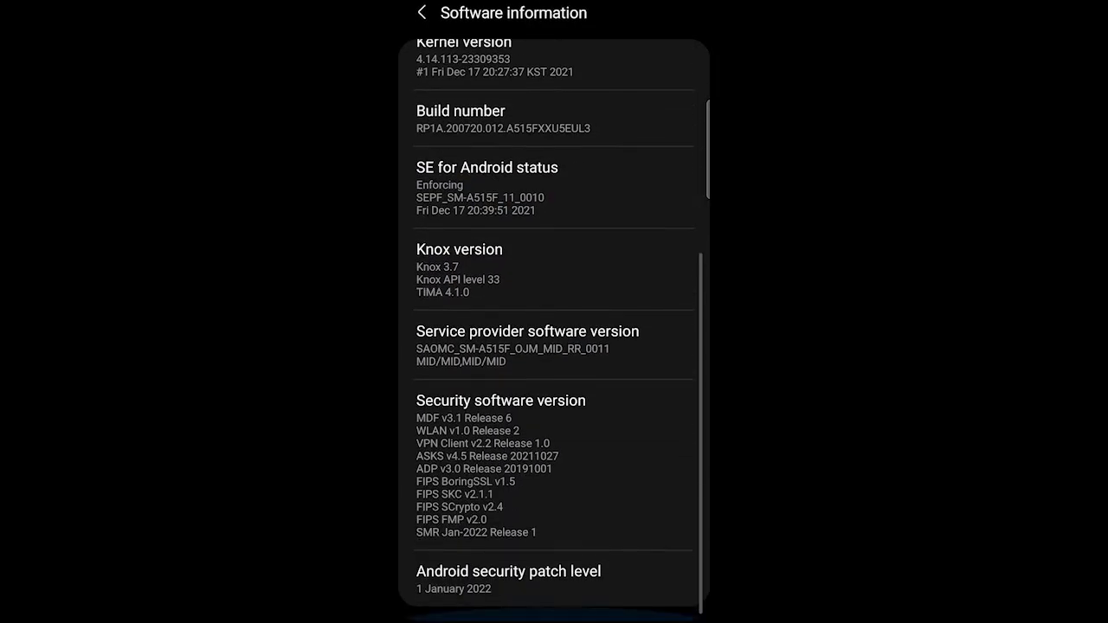
pyautogui.scroll(1, 554, 346)
pyautogui.scroll(3, 554, 346)
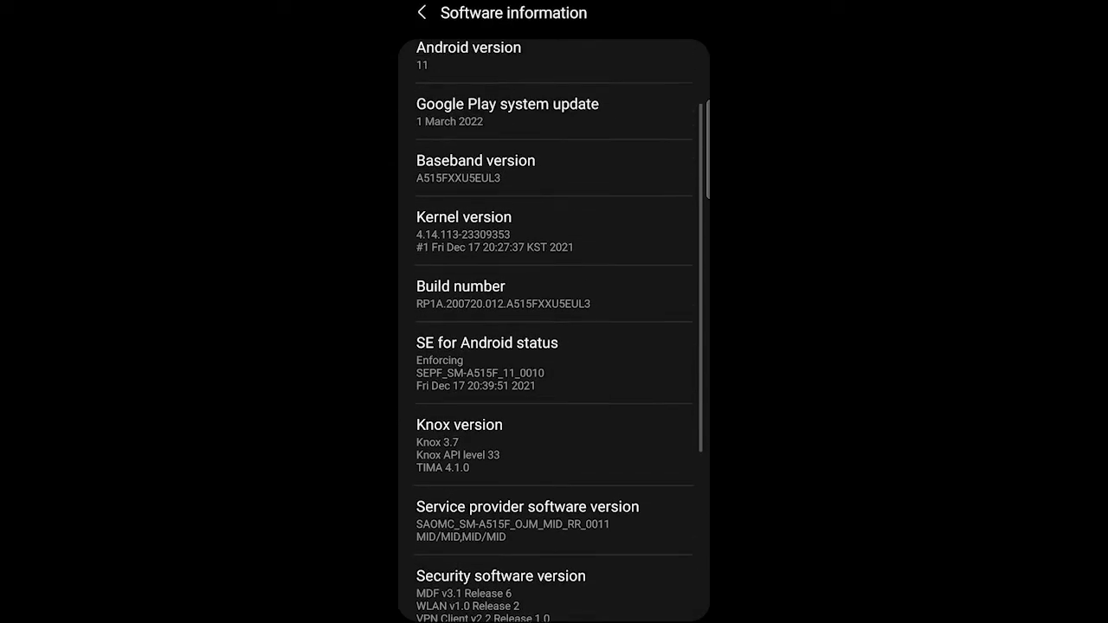
pyautogui.click(554, 363)
pyautogui.click(416, 362)
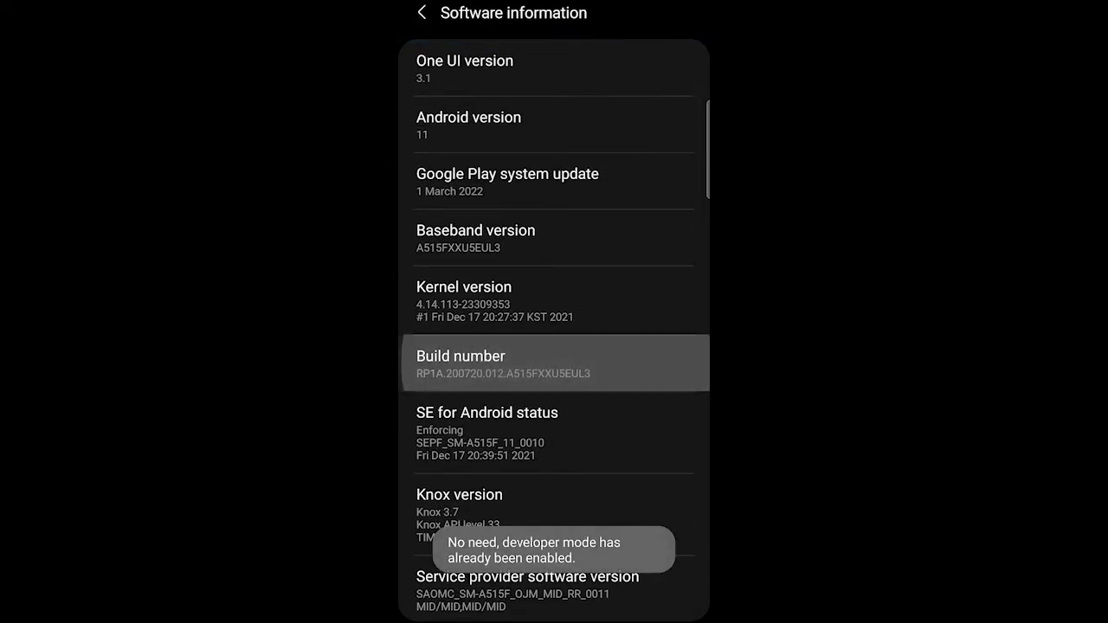
pyautogui.click(415, 362)
pyautogui.click(416, 363)
pyautogui.click(415, 363)
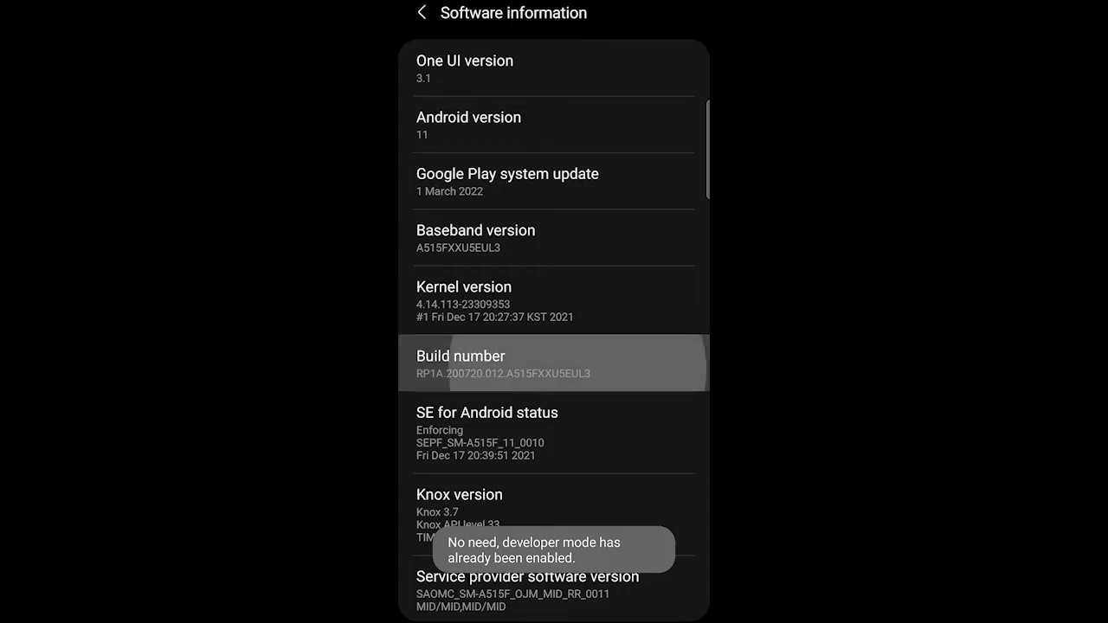
pyautogui.click(415, 363)
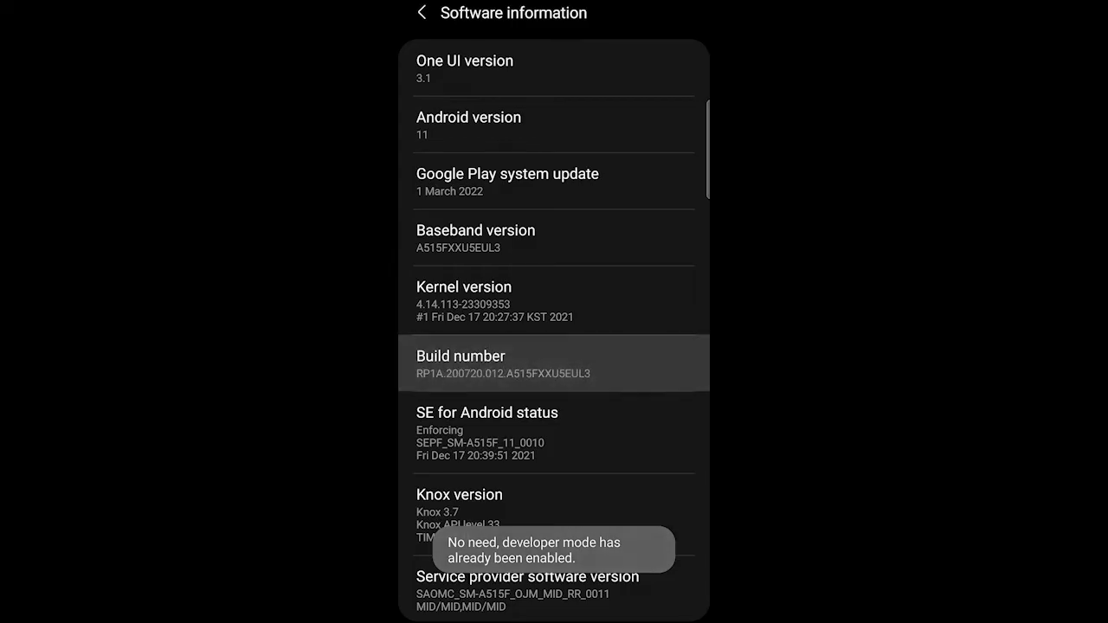
pyautogui.click(421, 12)
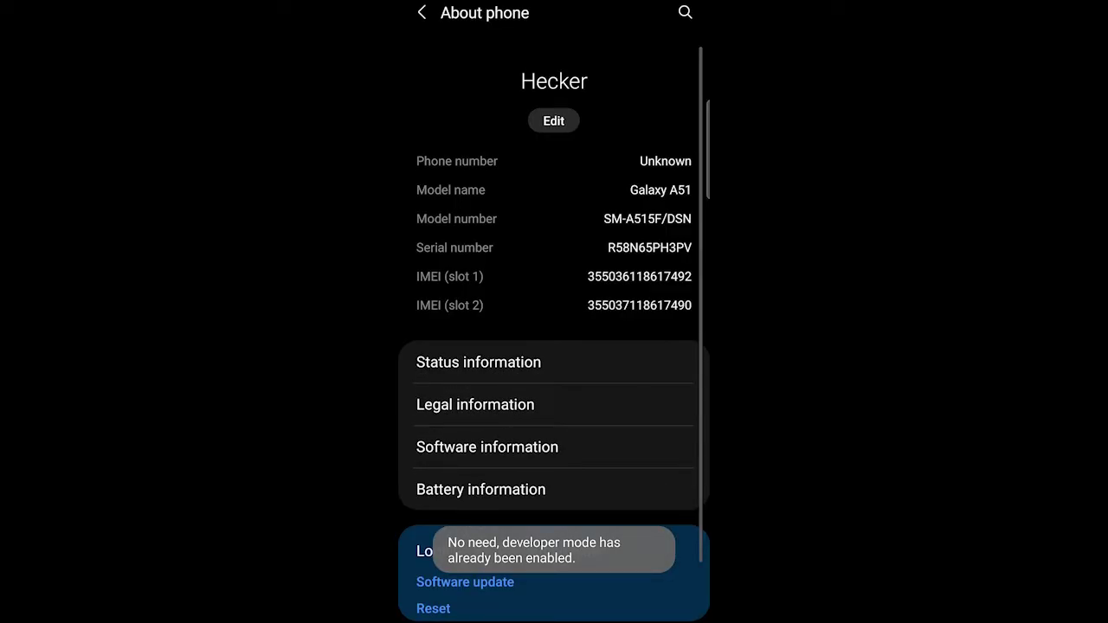
# - Search the phone's Settings for "usb debug", turn on USB debugging in the developer options, and allow it
pyautogui.click(421, 12)
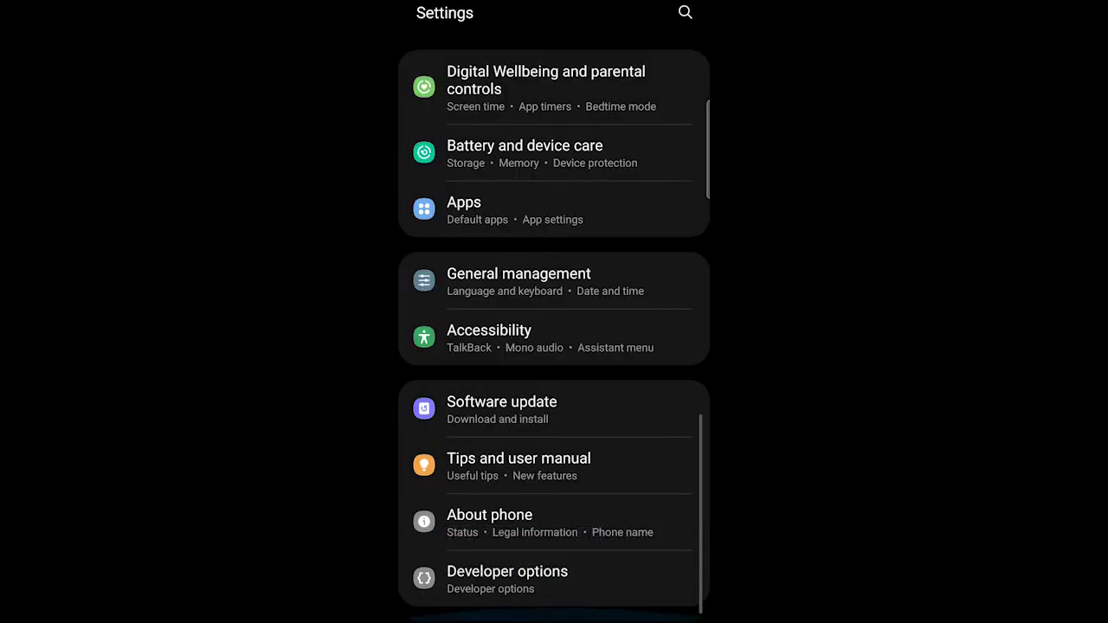
pyautogui.click(490, 581)
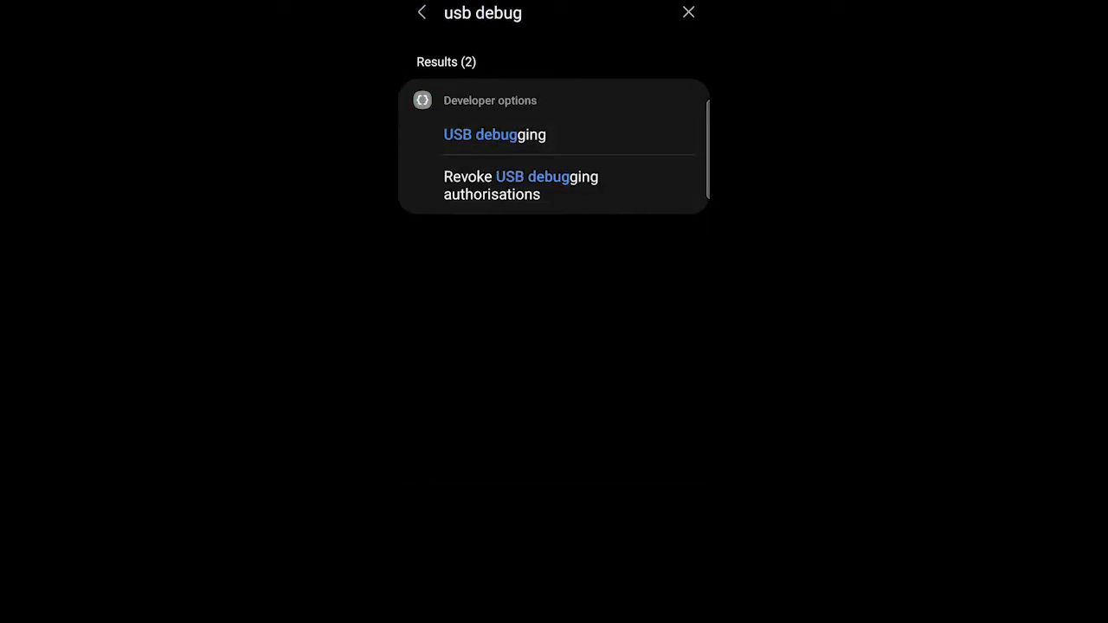
pyautogui.click(494, 134)
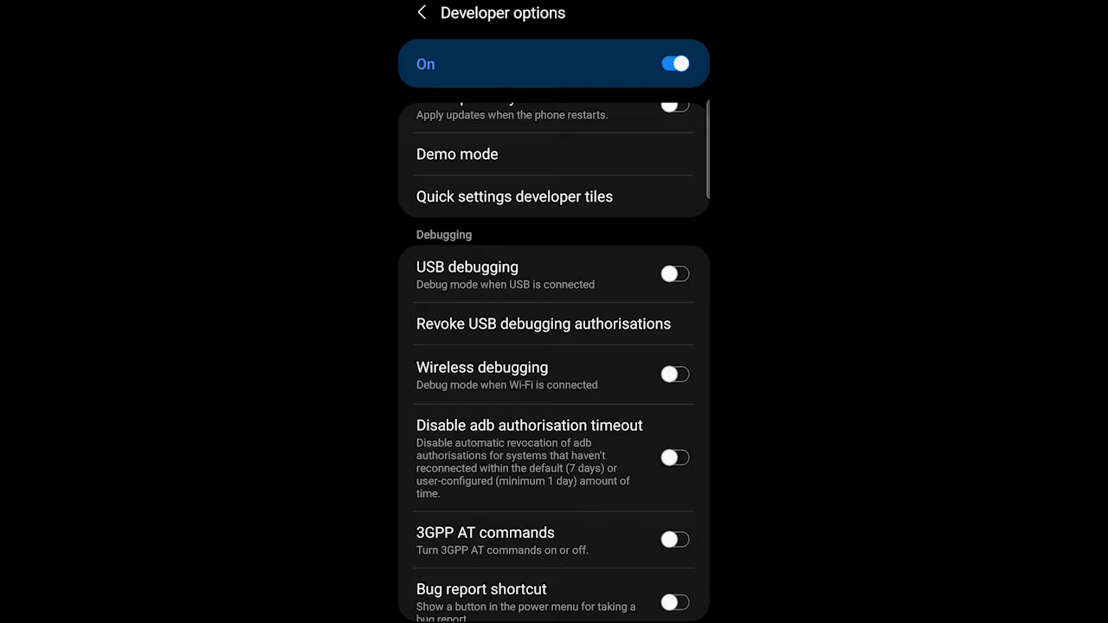
pyautogui.click(674, 273)
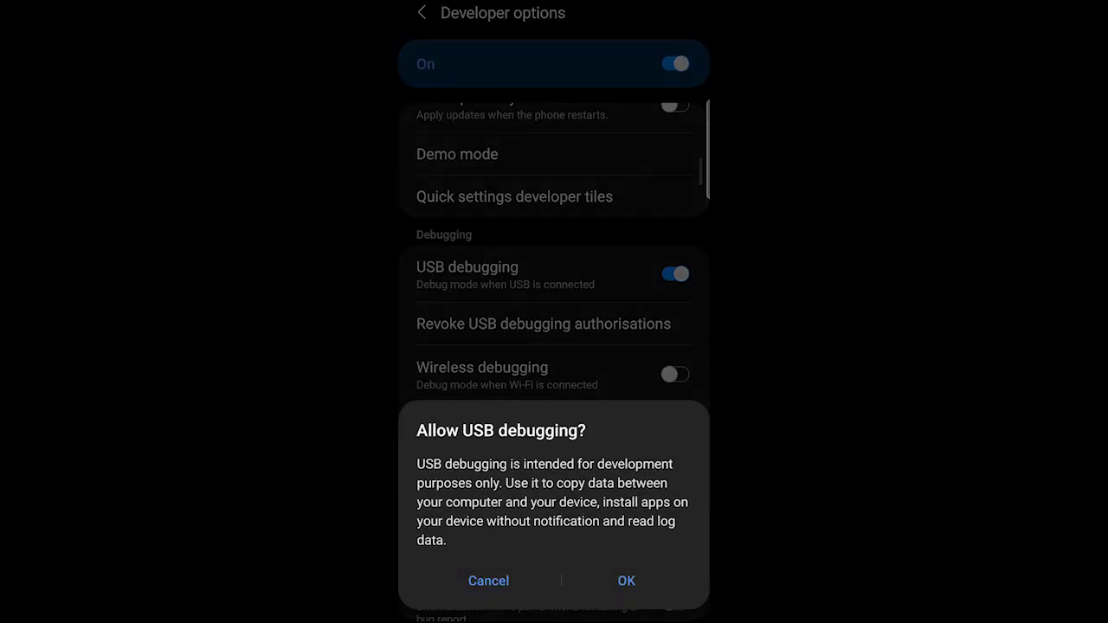
pyautogui.click(626, 581)
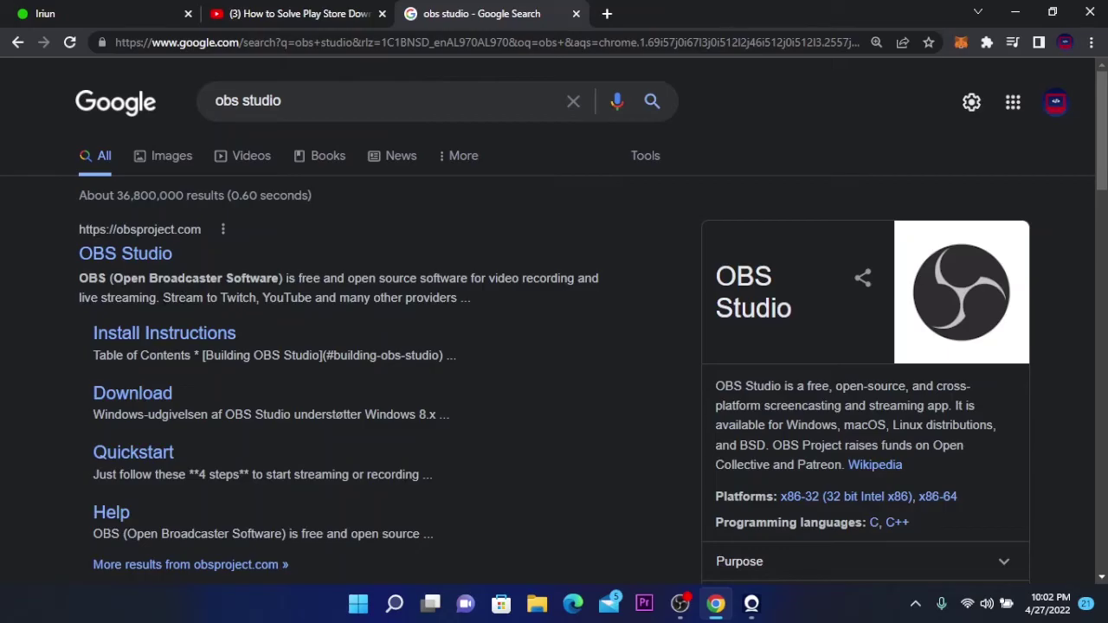
pyautogui.moveTo(161, 298); pyautogui.dragTo(459, 299)
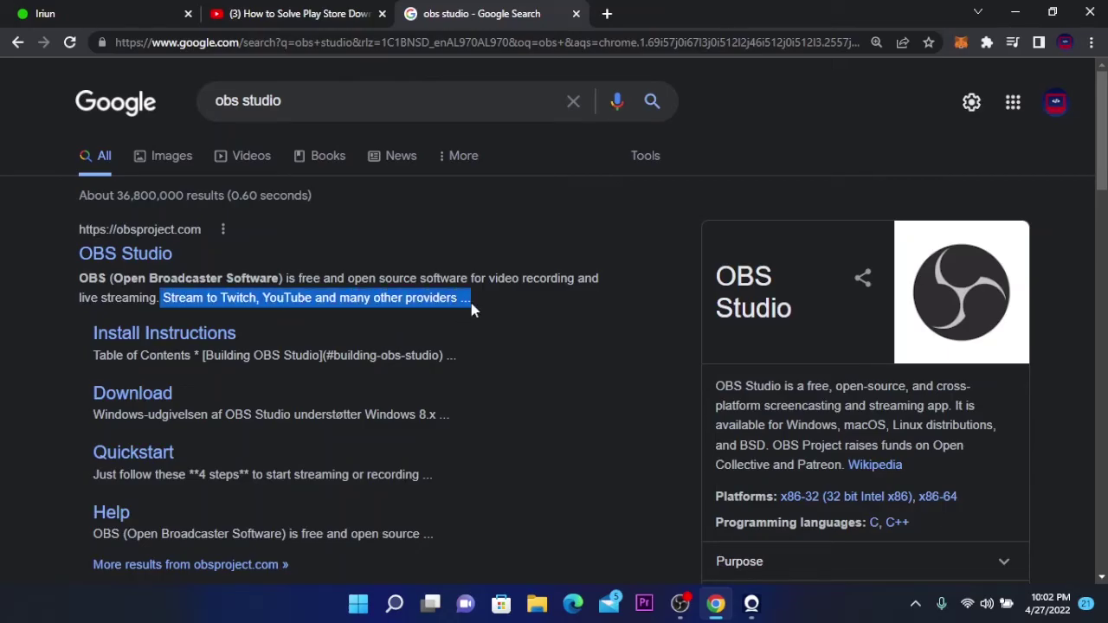
pyautogui.click(461, 322)
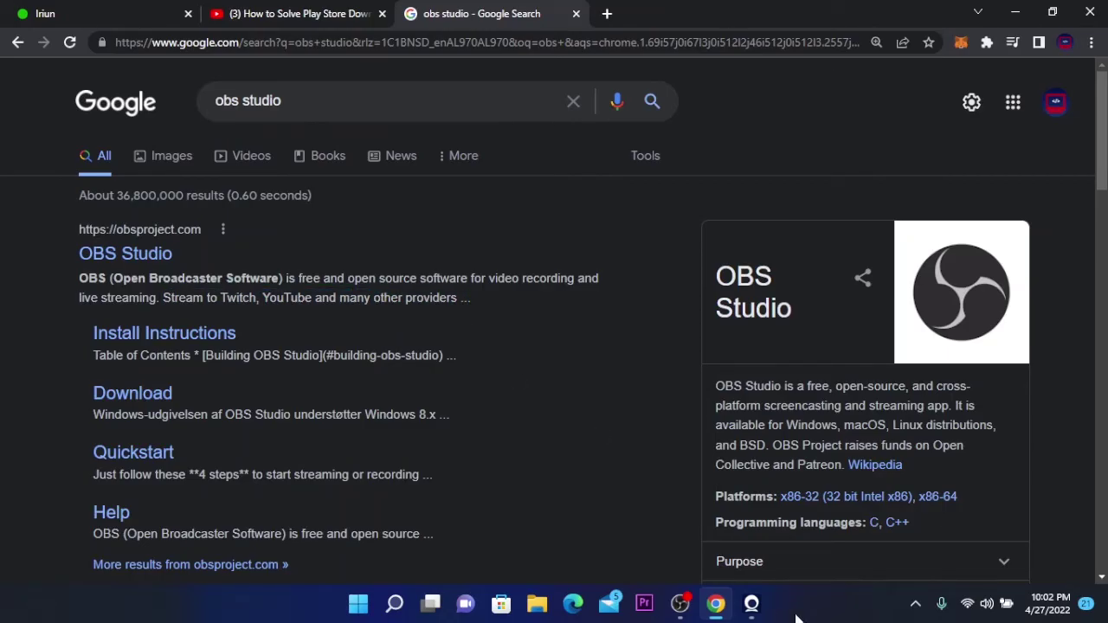
# - Switch to OBS Studio and add a new Video Capture Device source under its default name to the scene
pyautogui.click(681, 603)
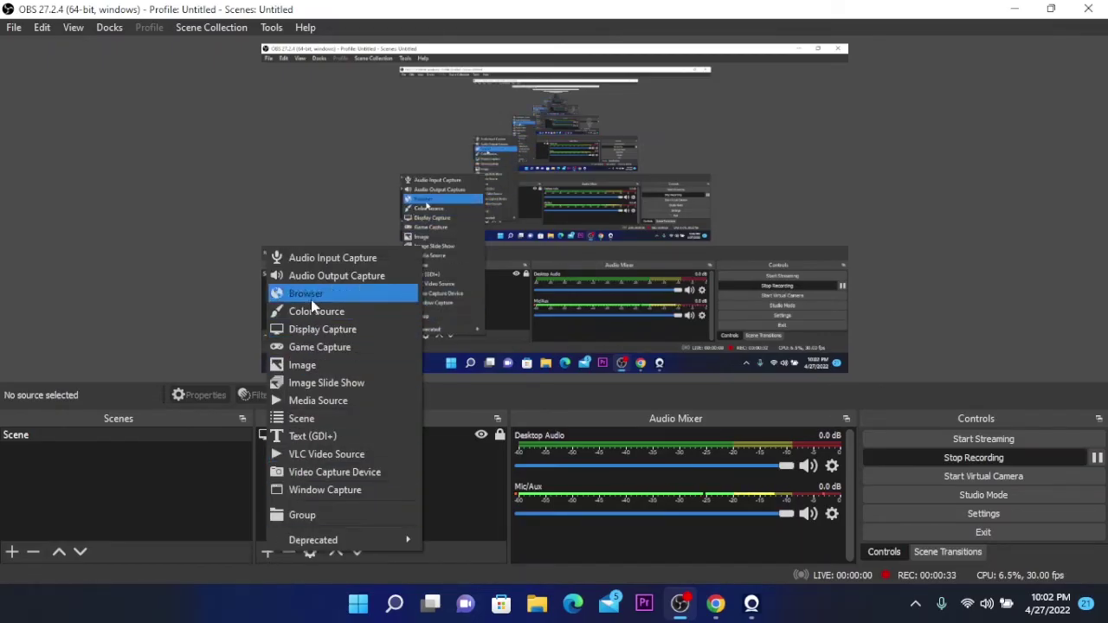
pyautogui.click(323, 471)
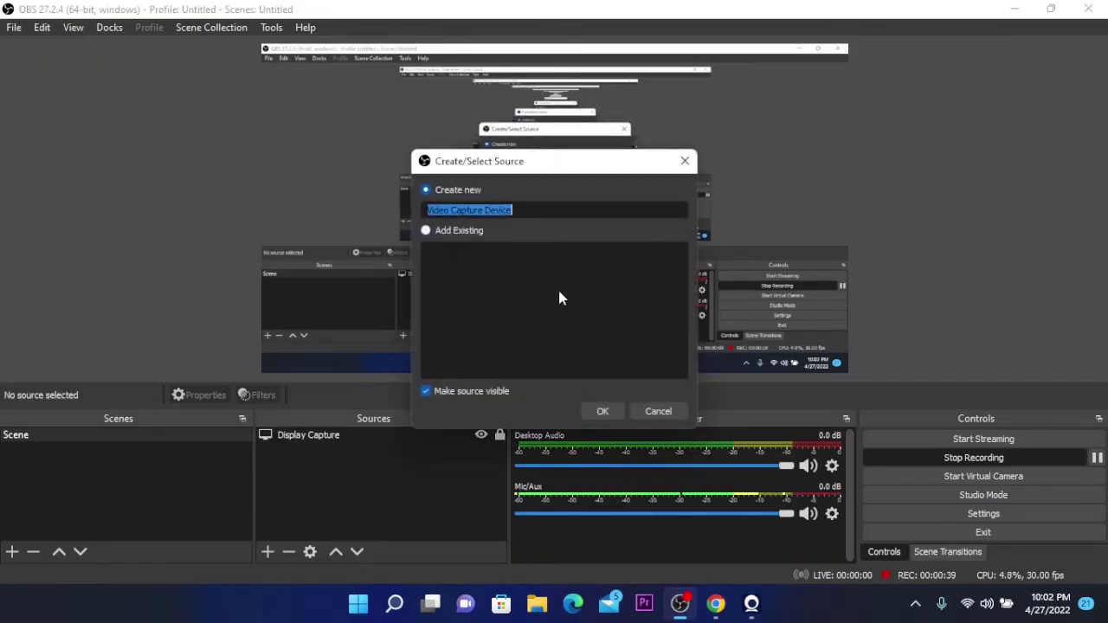
pyautogui.click(599, 413)
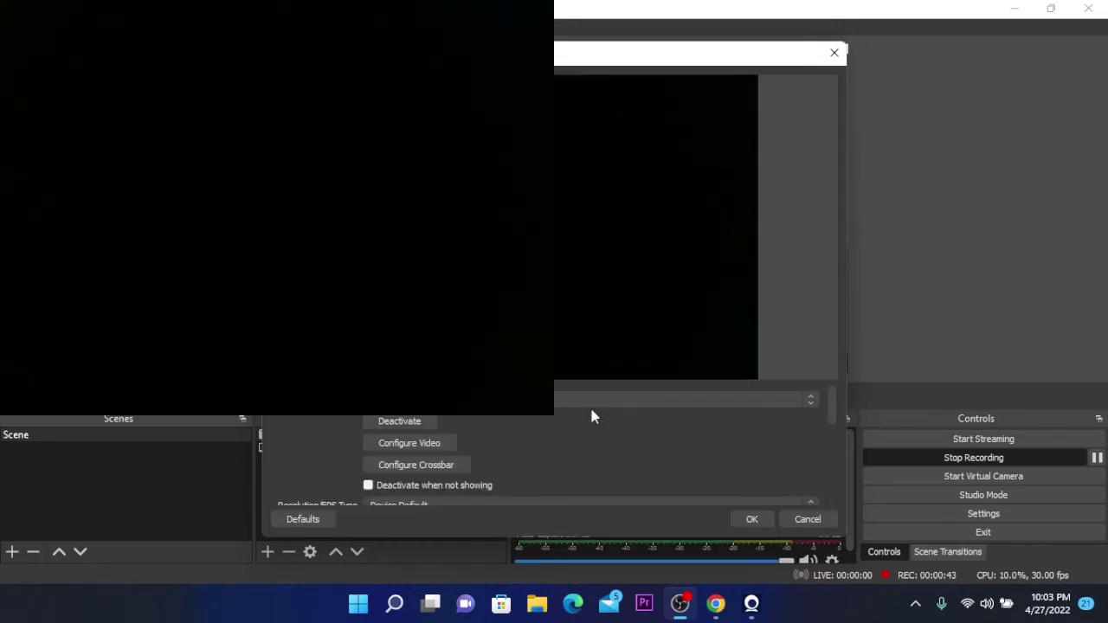
# - Set the video capture source's device to Iriun Webcam
pyautogui.scroll(-1, 571, 395)
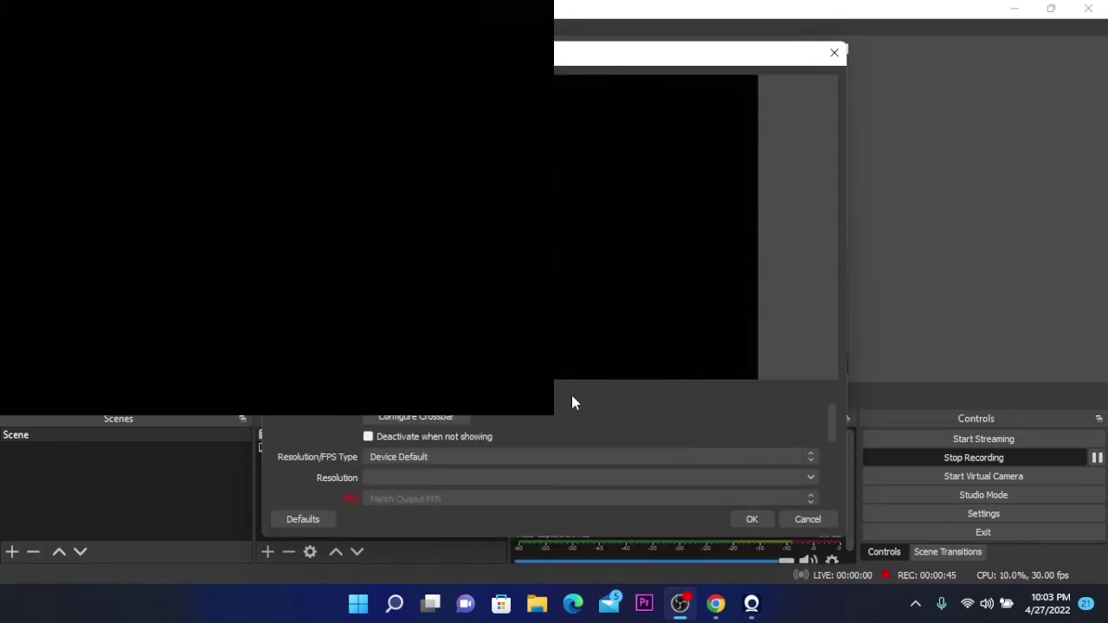
pyautogui.scroll(1, 576, 394)
pyautogui.click(576, 398)
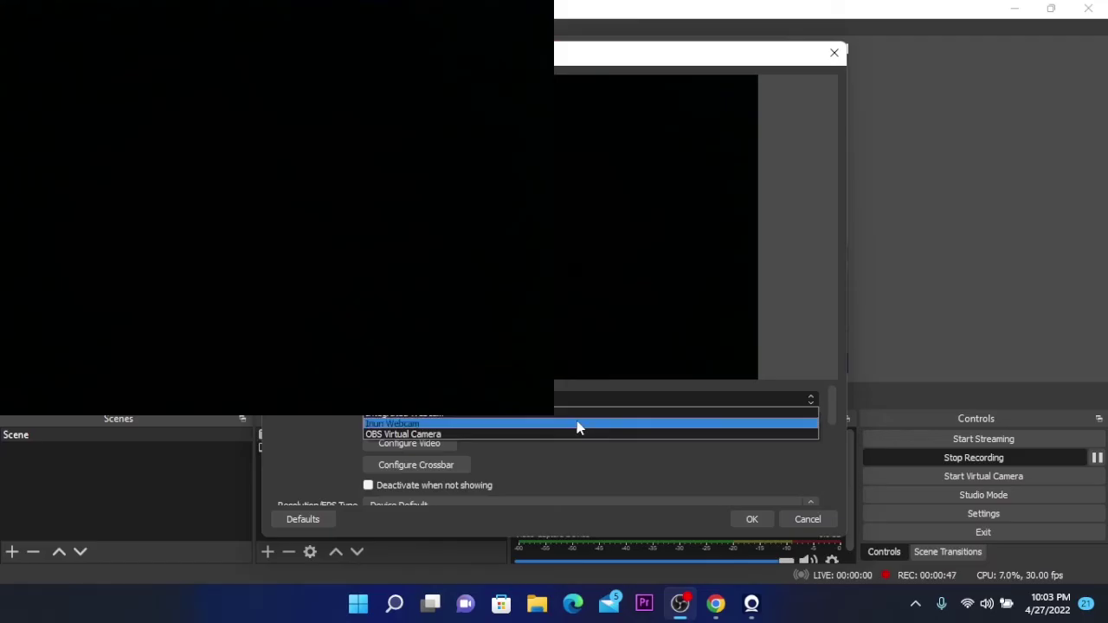
pyautogui.click(580, 421)
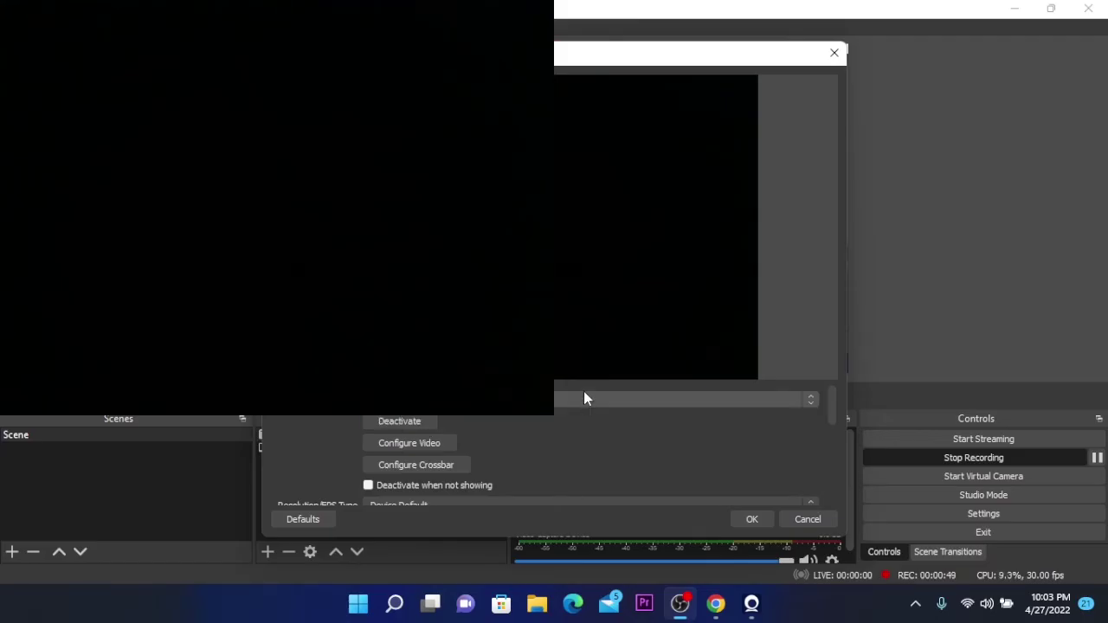
pyautogui.click(583, 398)
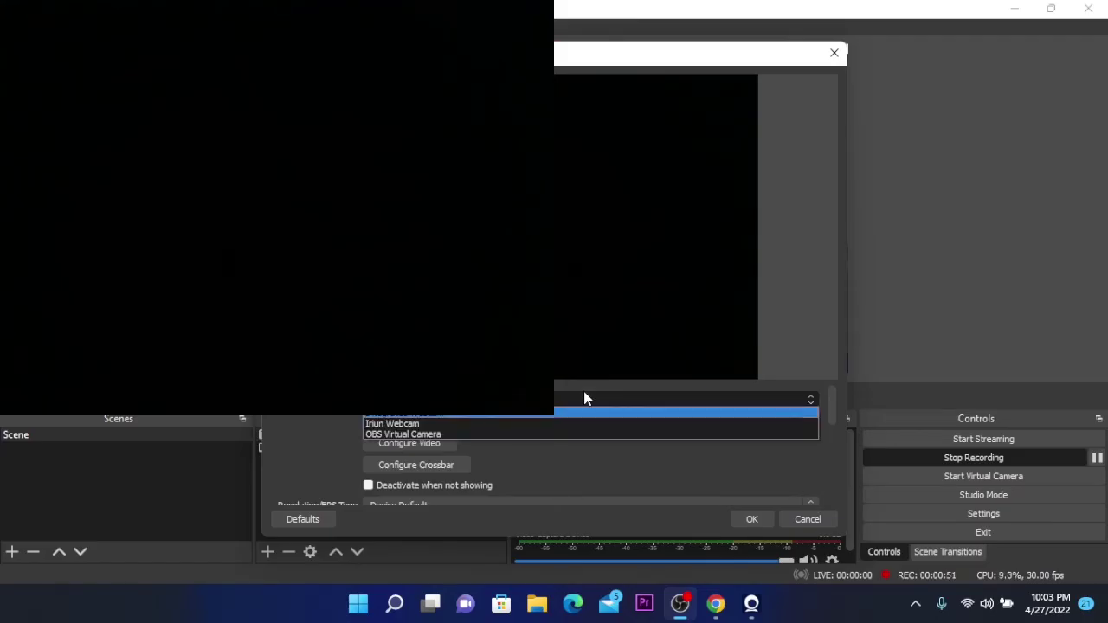
pyautogui.click(495, 434)
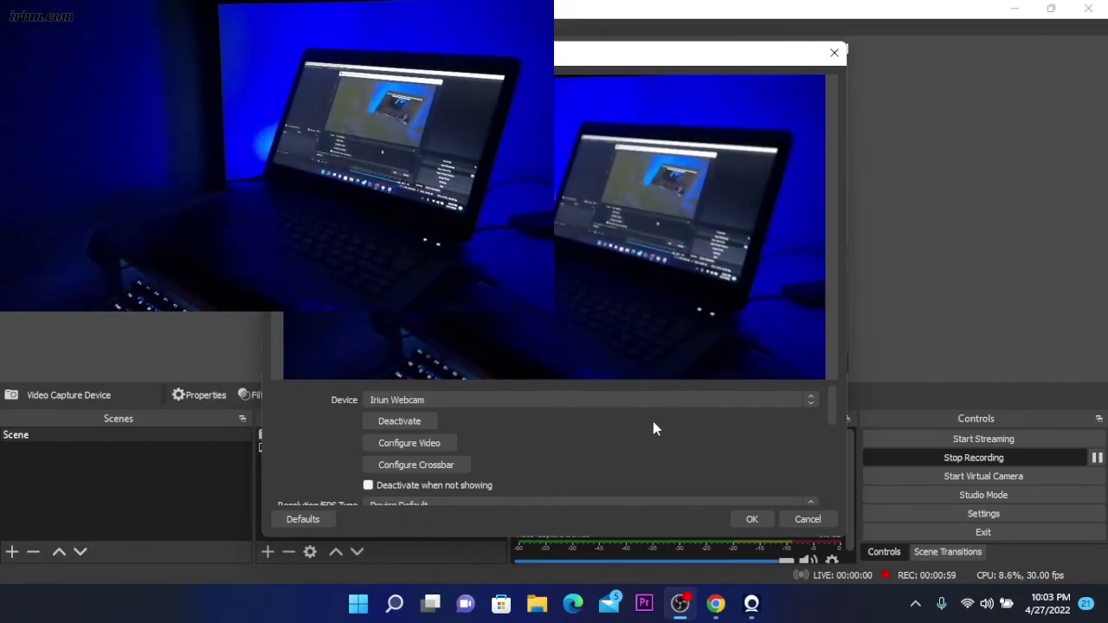
# - Keep the source's audio output mode at Capture audio only, enable the custom audio device option, and accept the properties
pyautogui.scroll(-5, 571, 433)
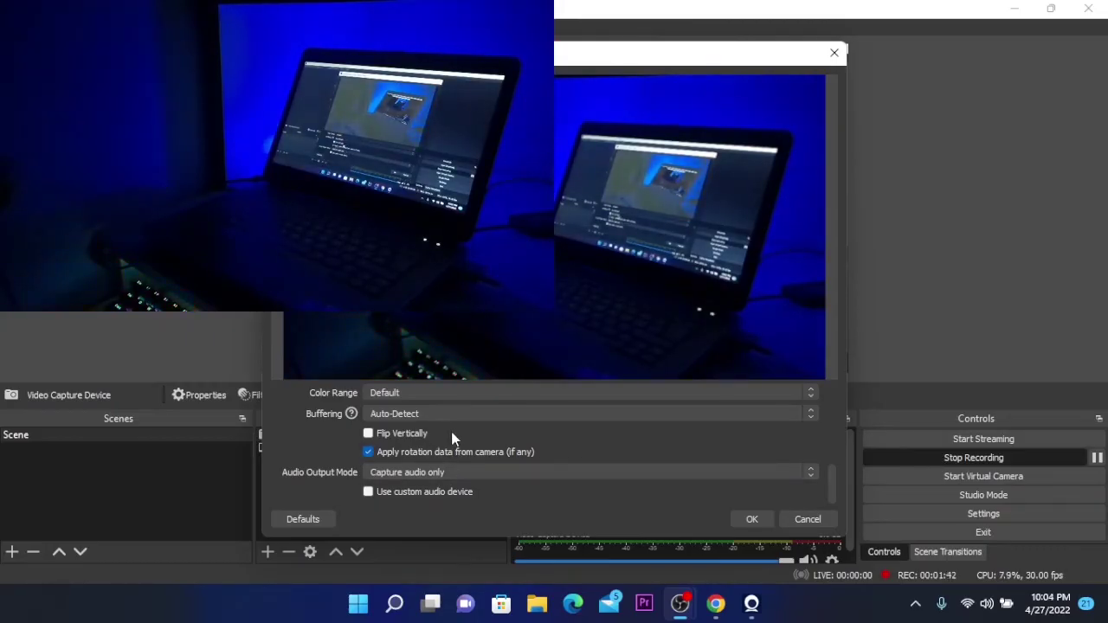
pyautogui.scroll(2, 481, 441)
pyautogui.scroll(-2, 487, 435)
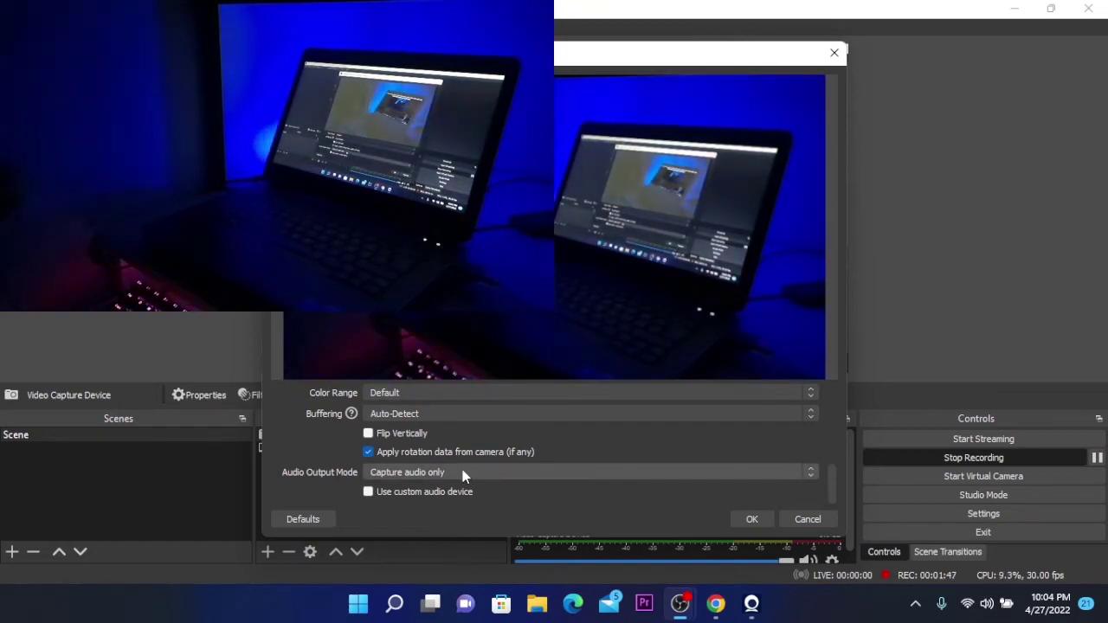
pyautogui.click(490, 475)
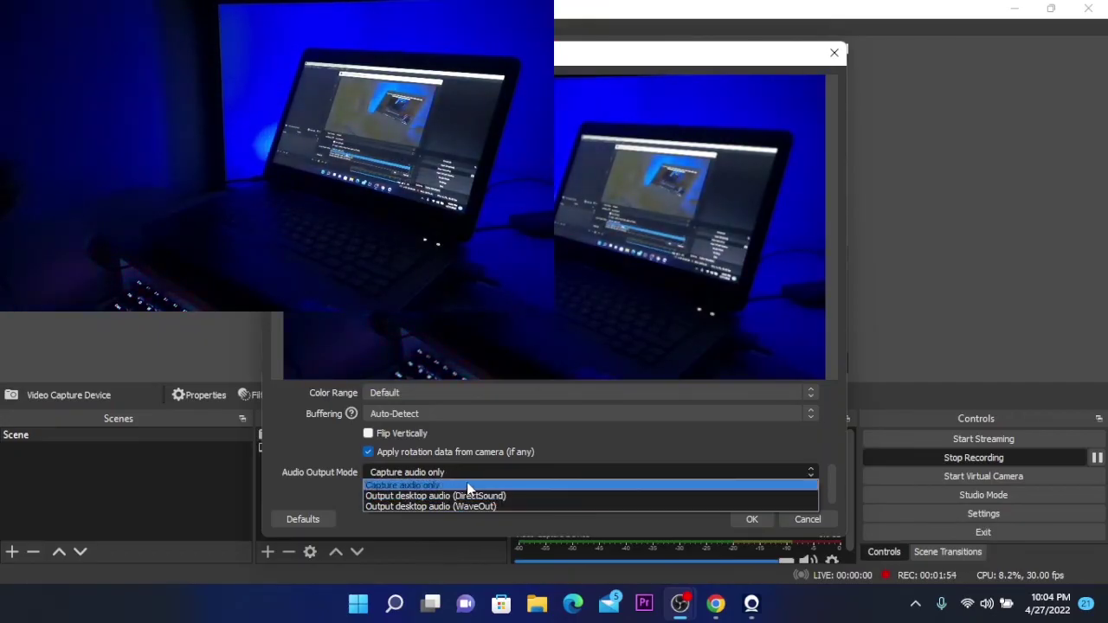
pyautogui.click(468, 486)
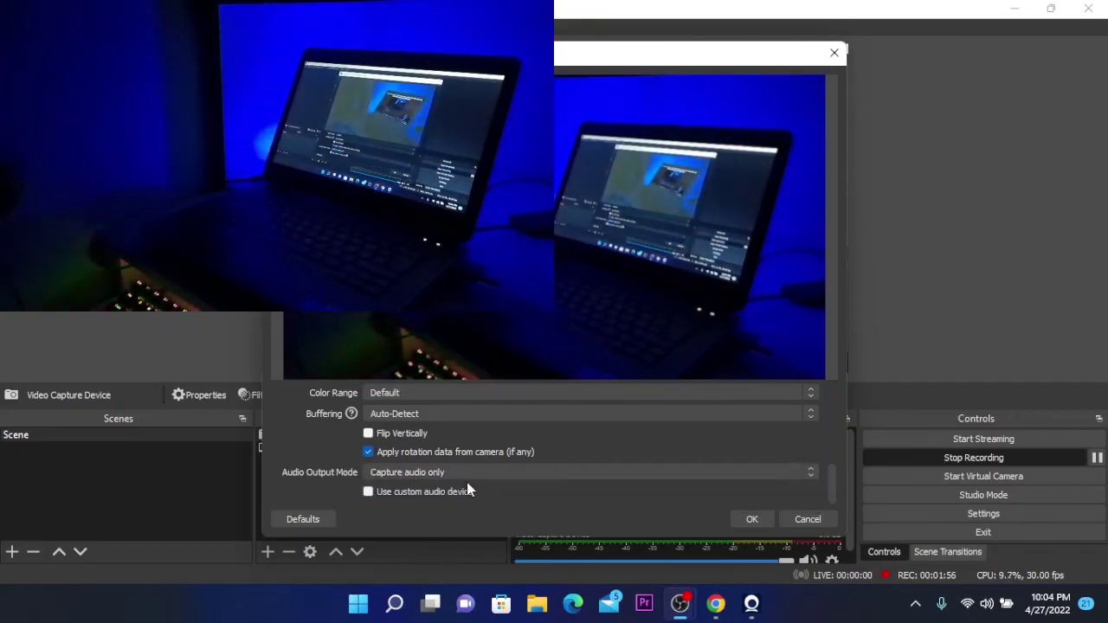
pyautogui.click(369, 492)
pyautogui.click(749, 518)
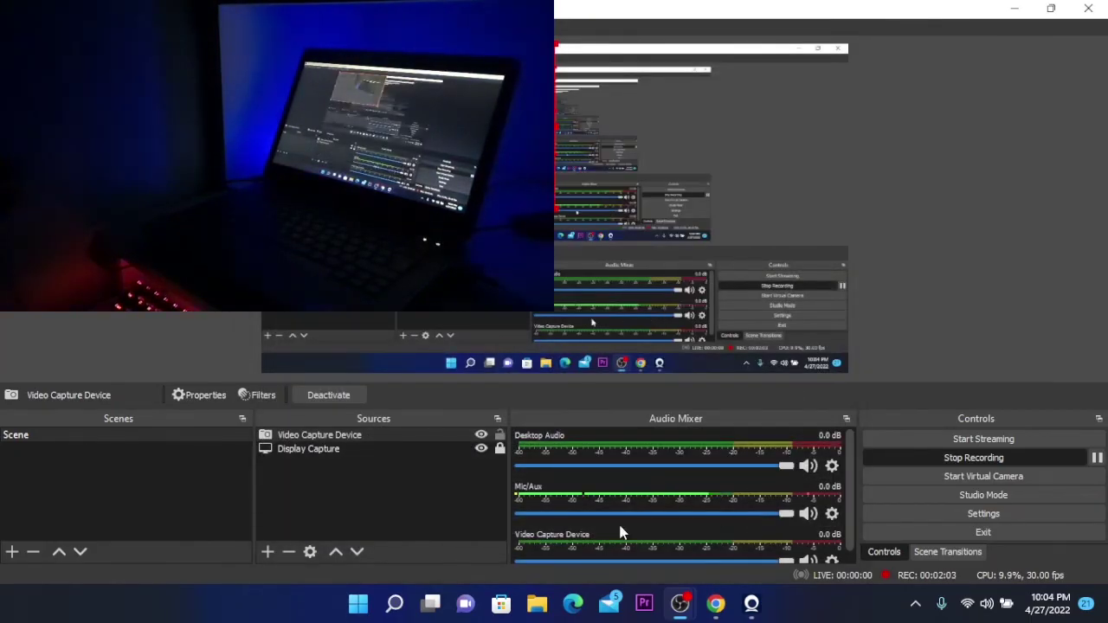
# - Reopen the Video Capture Device properties, set the audio device to Microphone (Iriun Webcam), and confirm
pyautogui.scroll(-1, 693, 519)
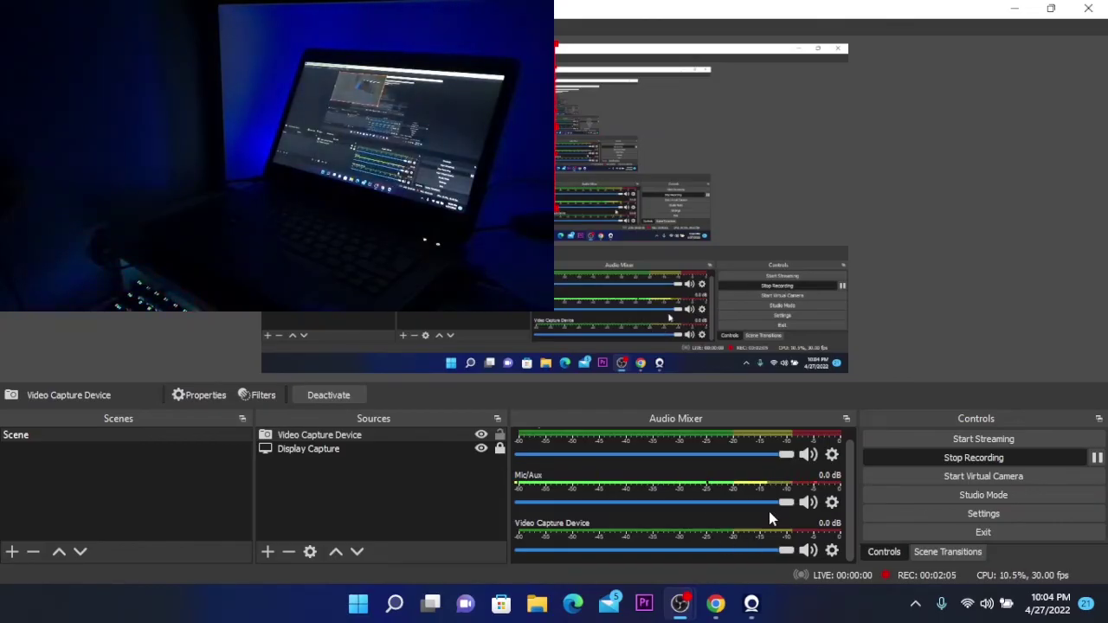
pyautogui.rightClick(768, 511)
pyautogui.click(699, 413)
pyautogui.scroll(-8, 611, 475)
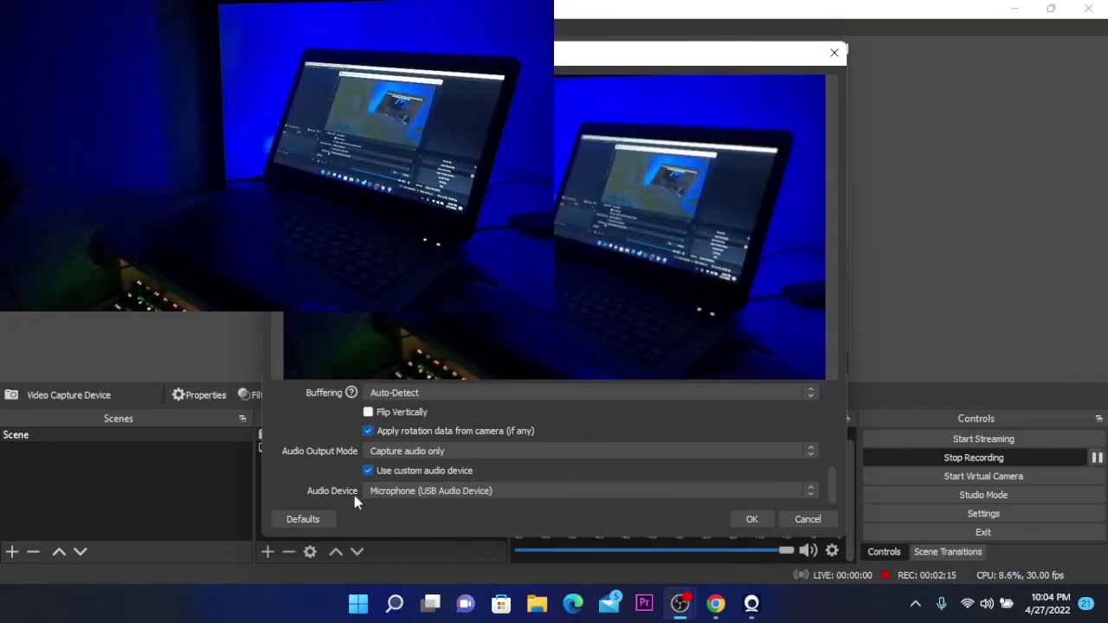
pyautogui.click(482, 494)
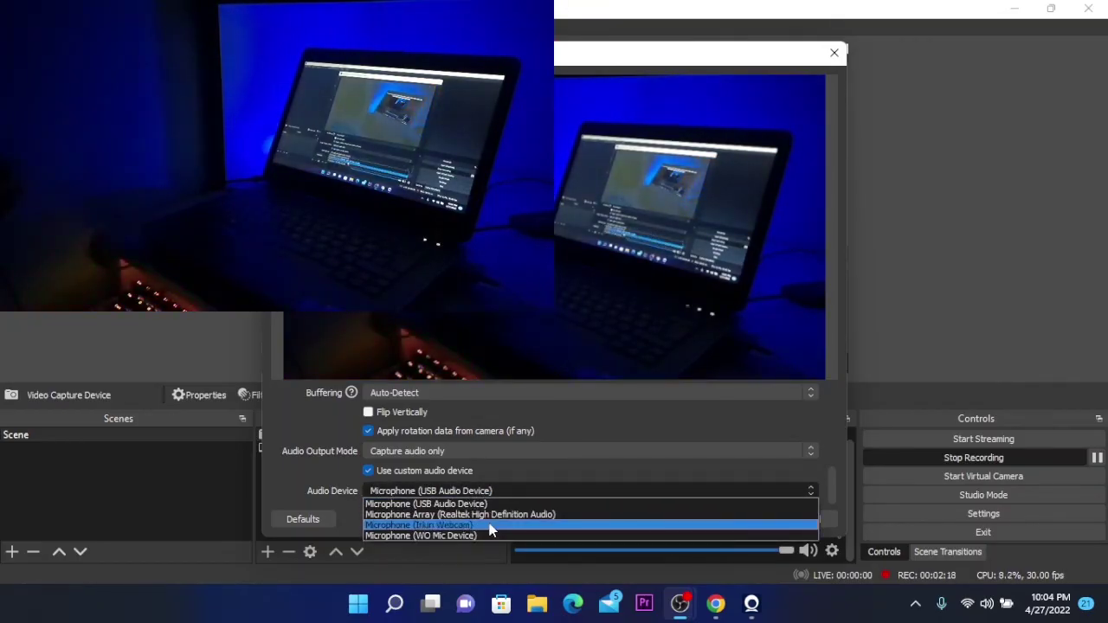
pyautogui.click(489, 526)
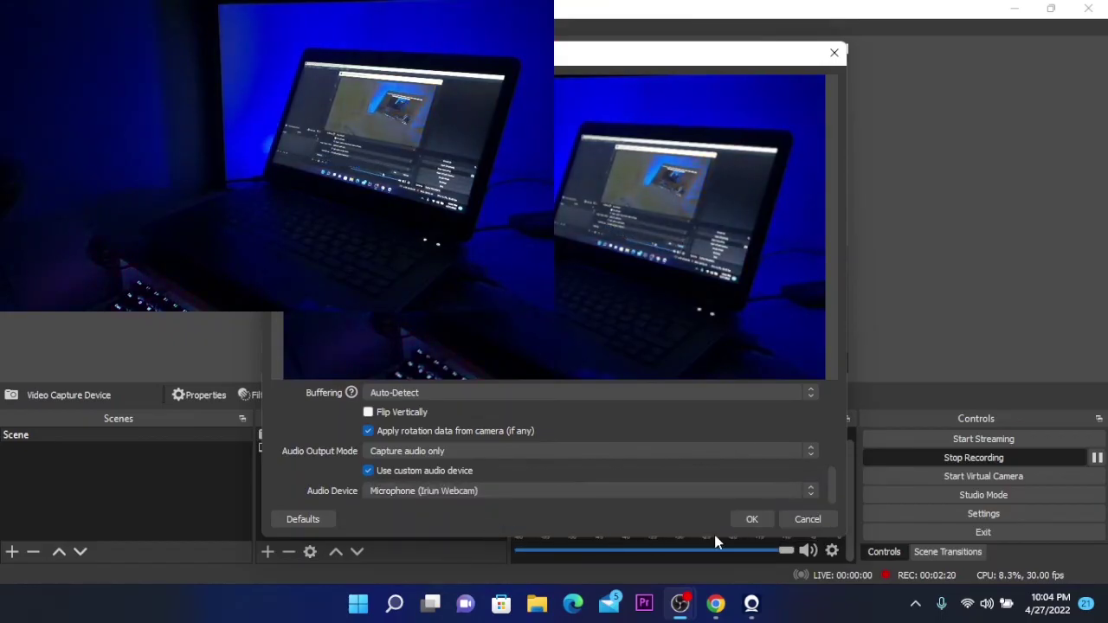
pyautogui.press('Return')
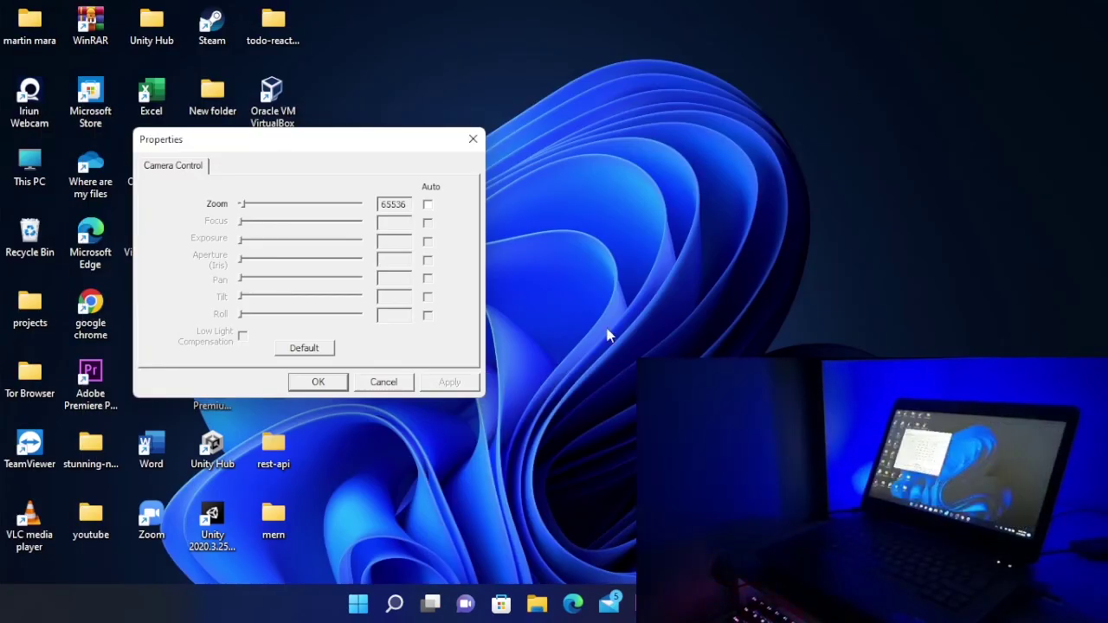
# - Move the camera control properties window aside and close it
pyautogui.moveTo(433, 140); pyautogui.dragTo(327, 33)
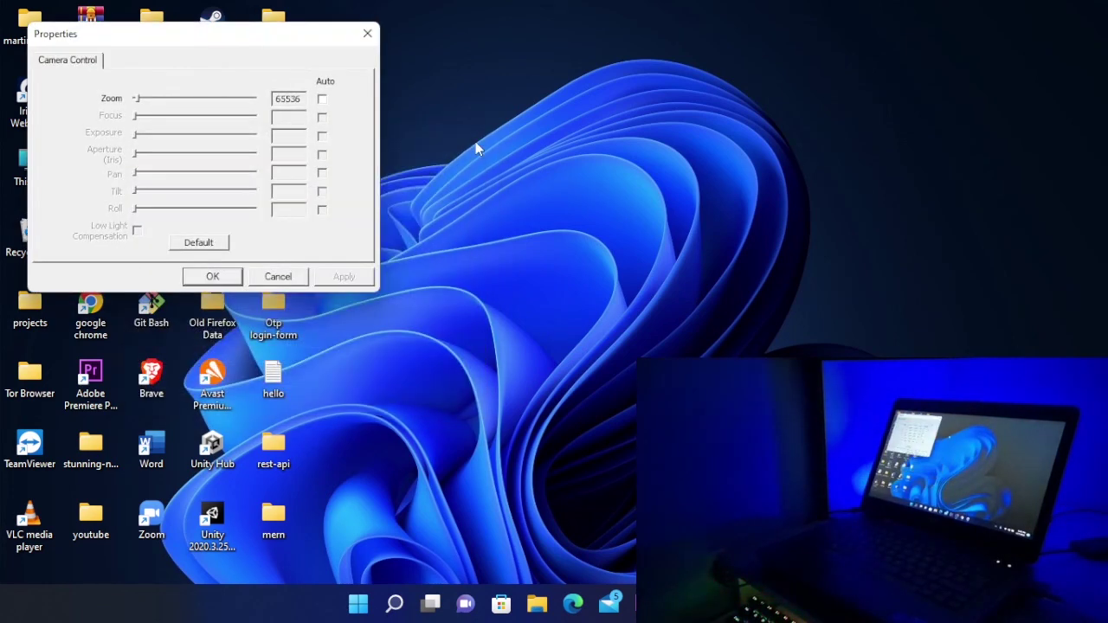
pyautogui.click(362, 32)
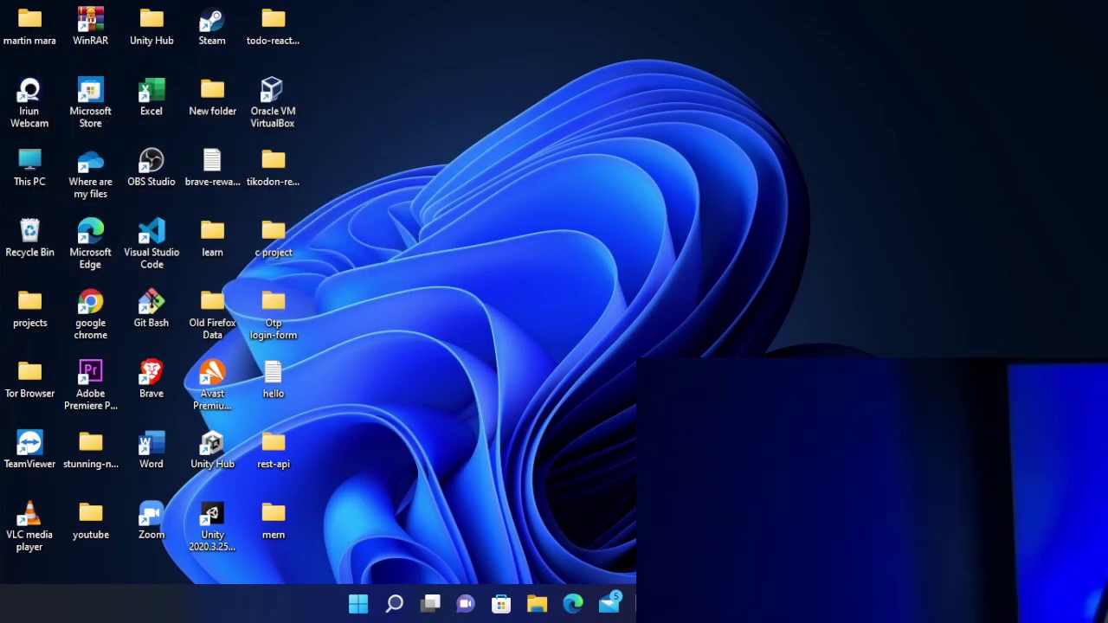